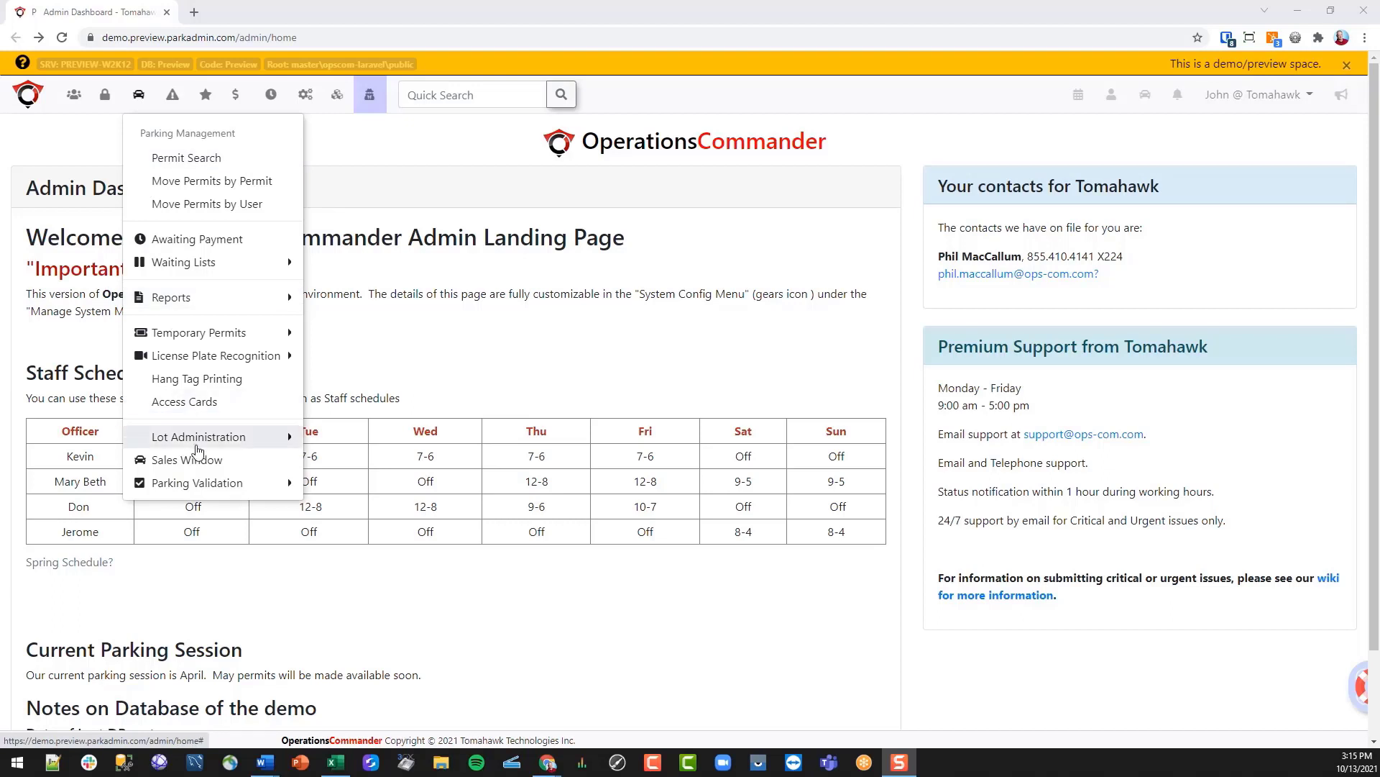
- Open the pricing and lot administration page, check the Company Staff lot's exported permit records in Excel, and return to the browser
mouse_move(199, 444)
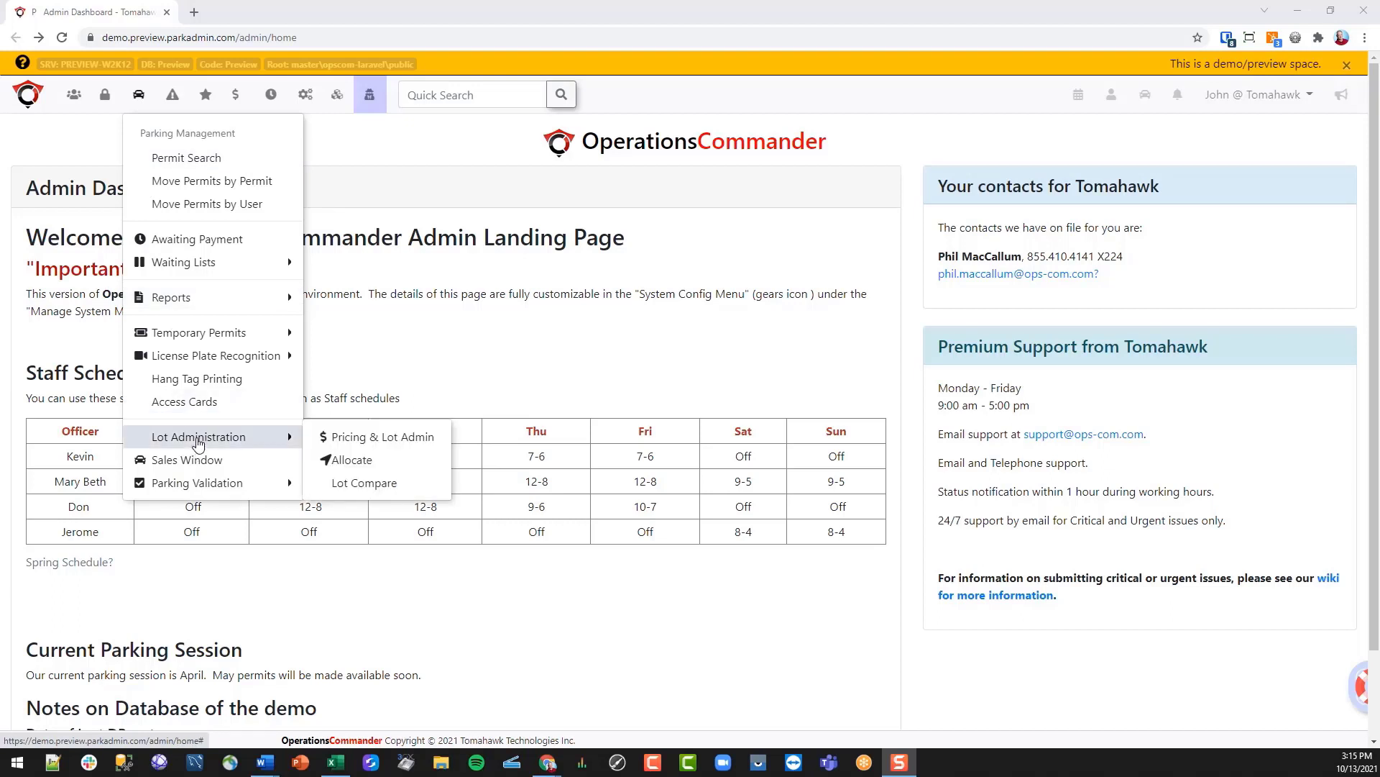
click(402, 440)
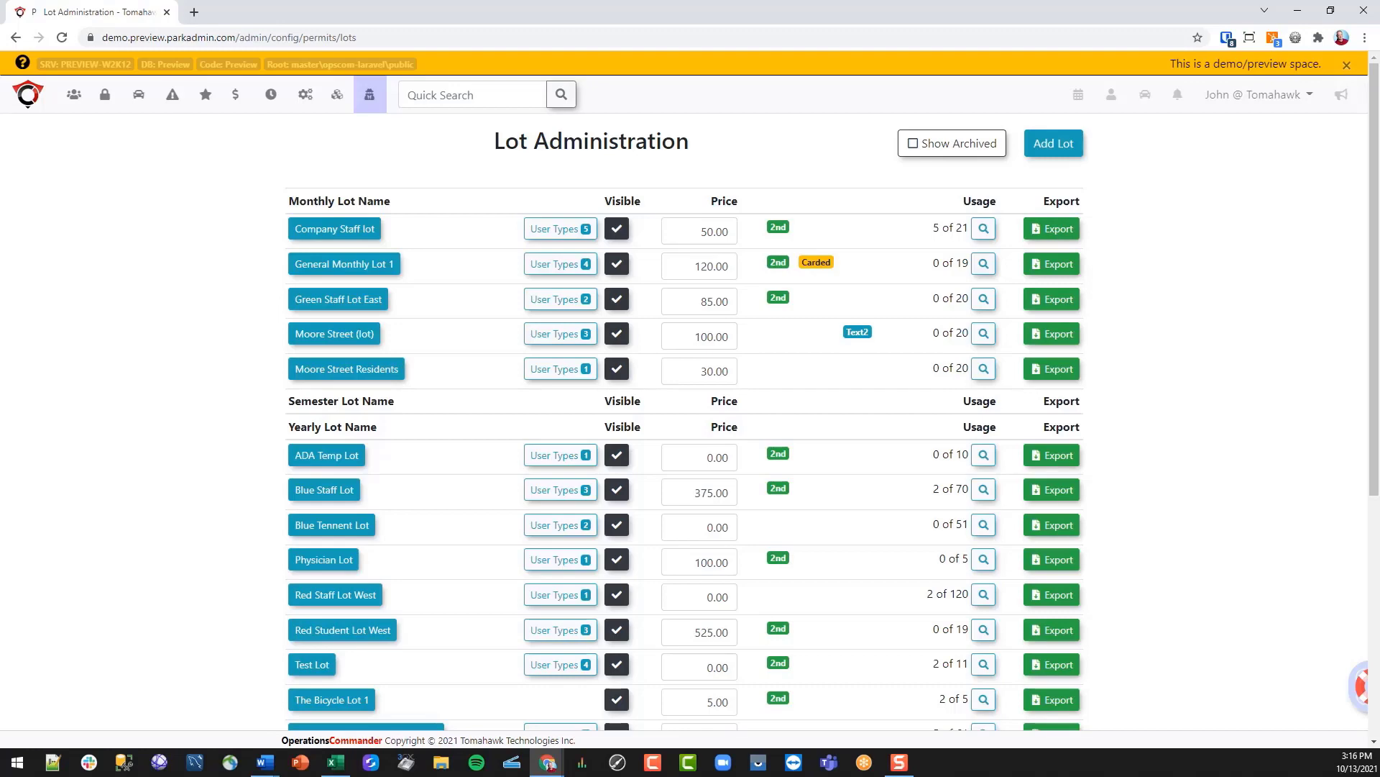
key(alt+Tab)
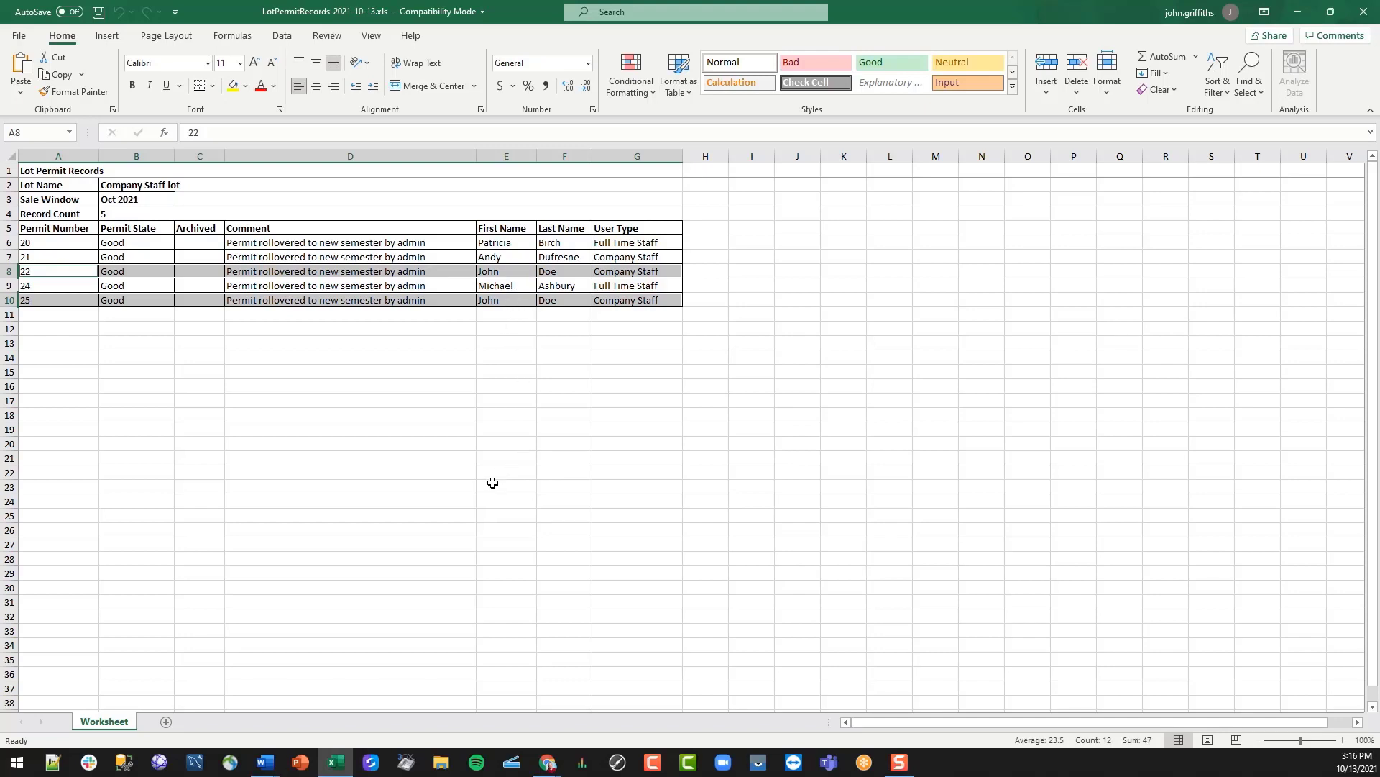
key(alt+Tab)
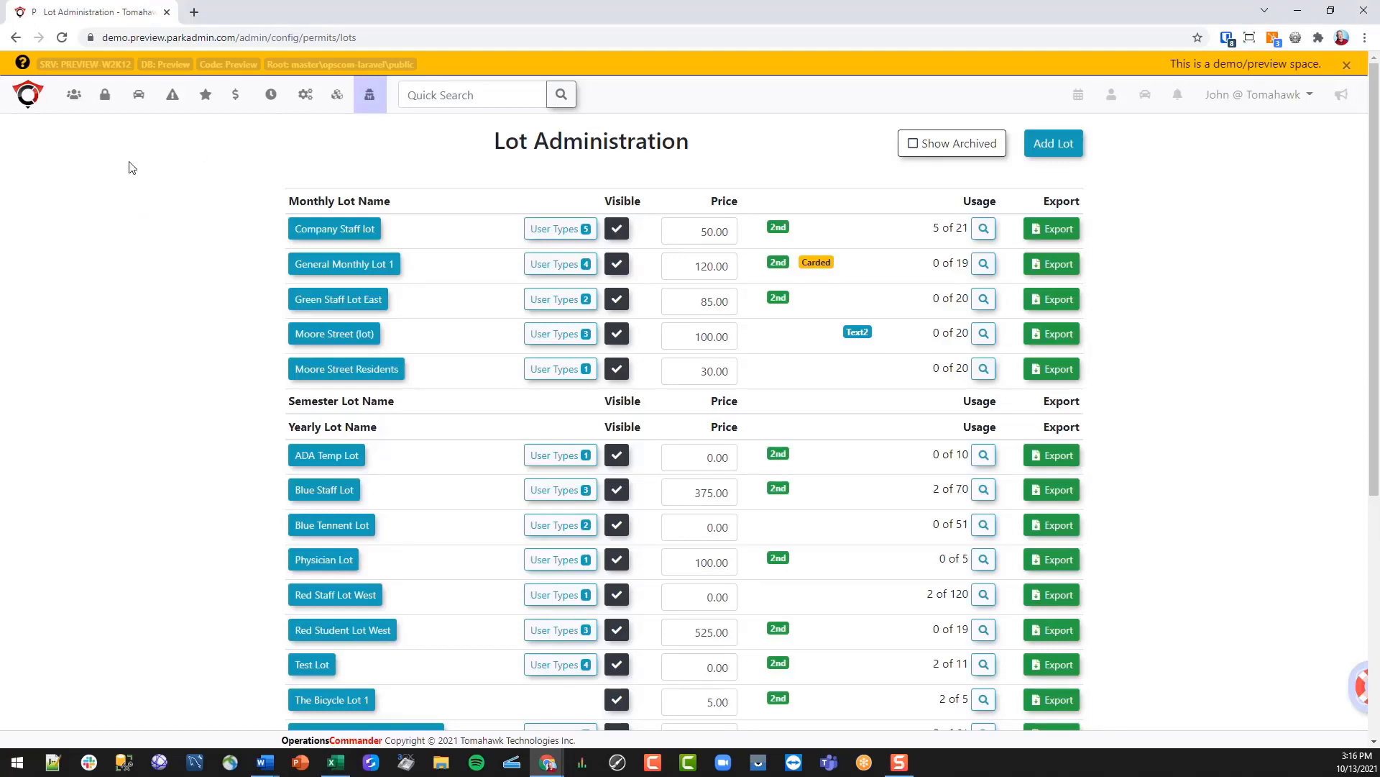
- In the permit sales windows, start a new sale window named NOV 2021 with type Monthly
click(270, 98)
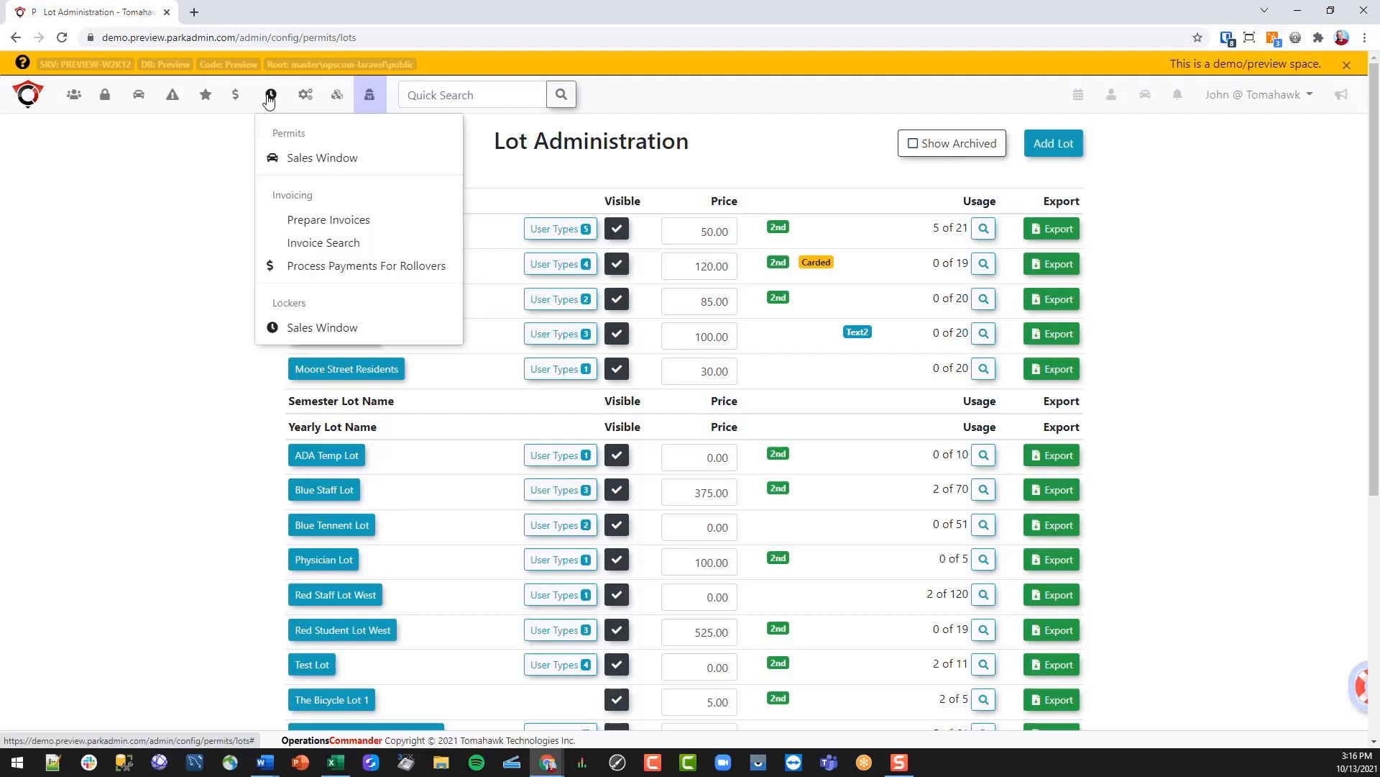
click(308, 159)
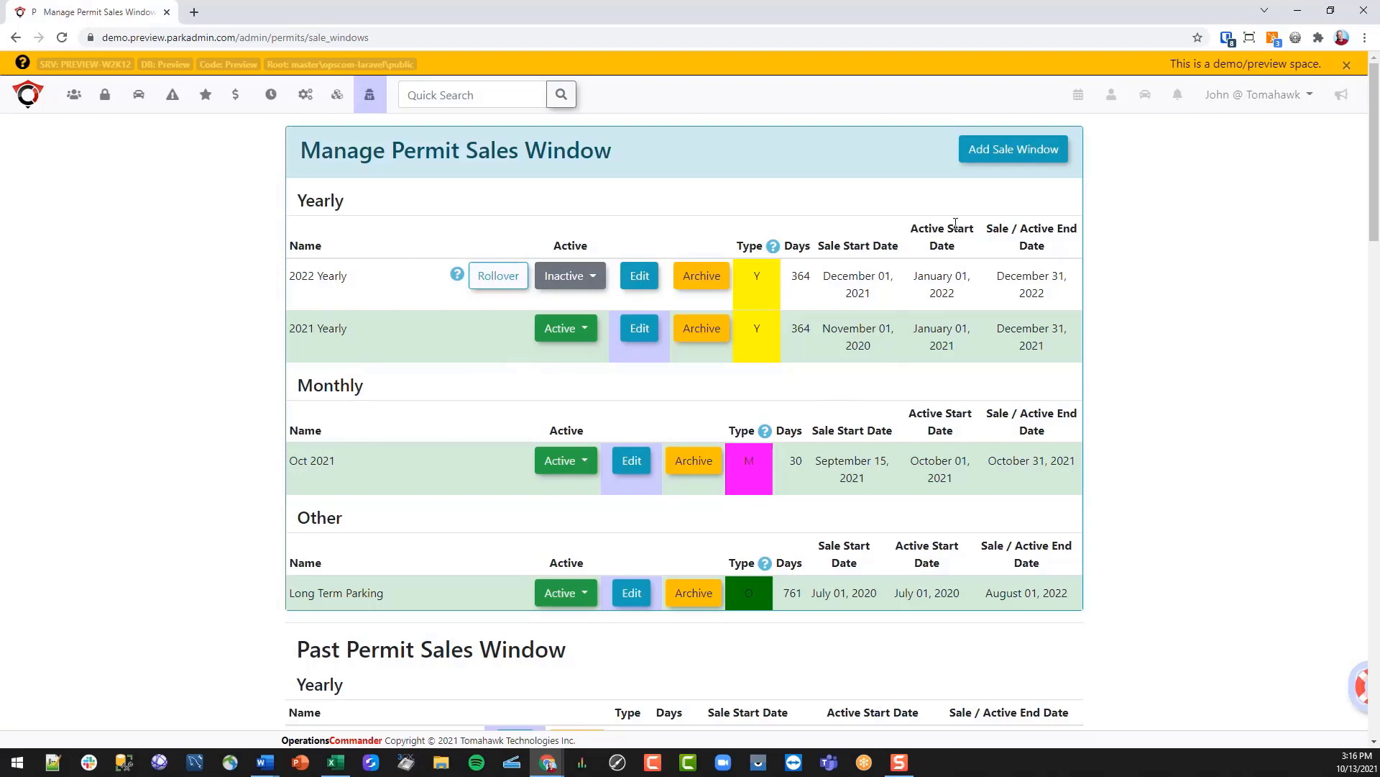
click(997, 151)
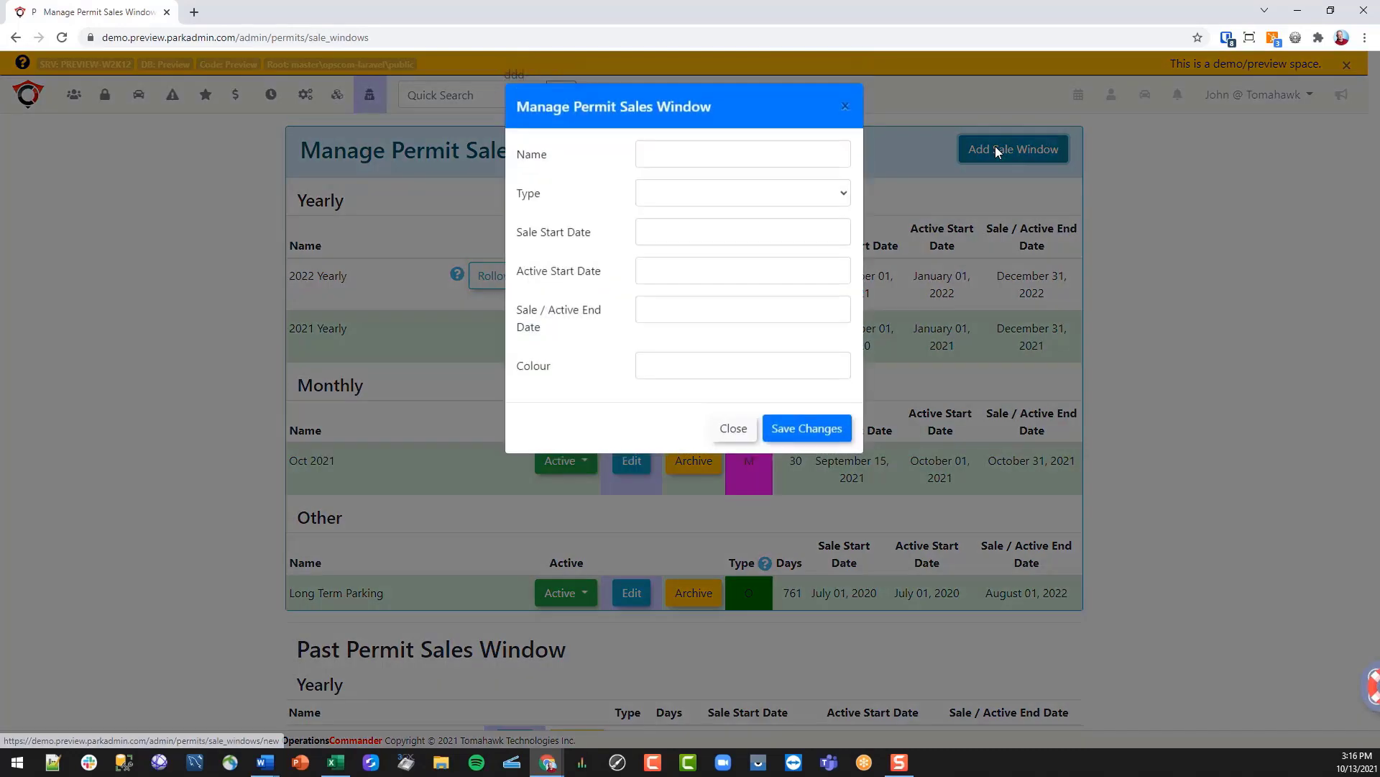
click(666, 152)
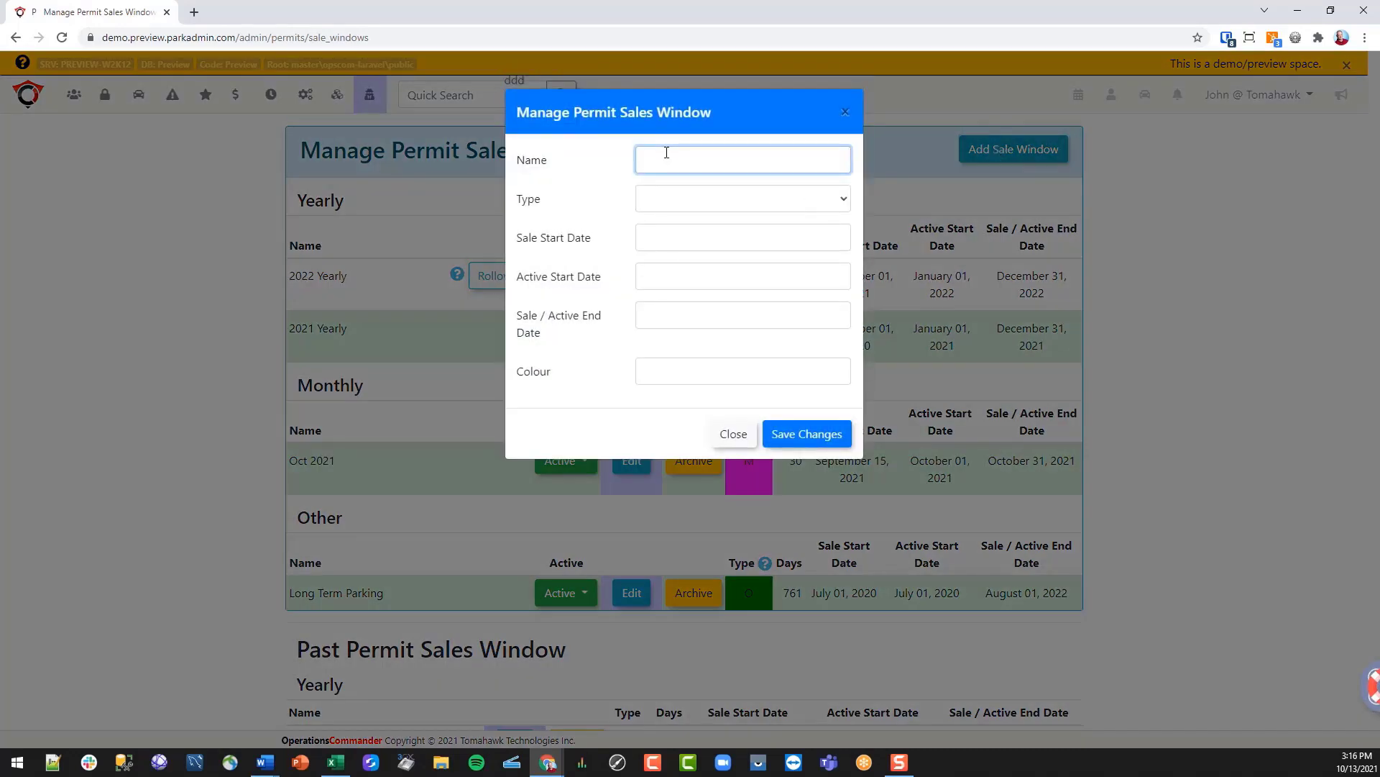
text(NOV 2021)
click(717, 204)
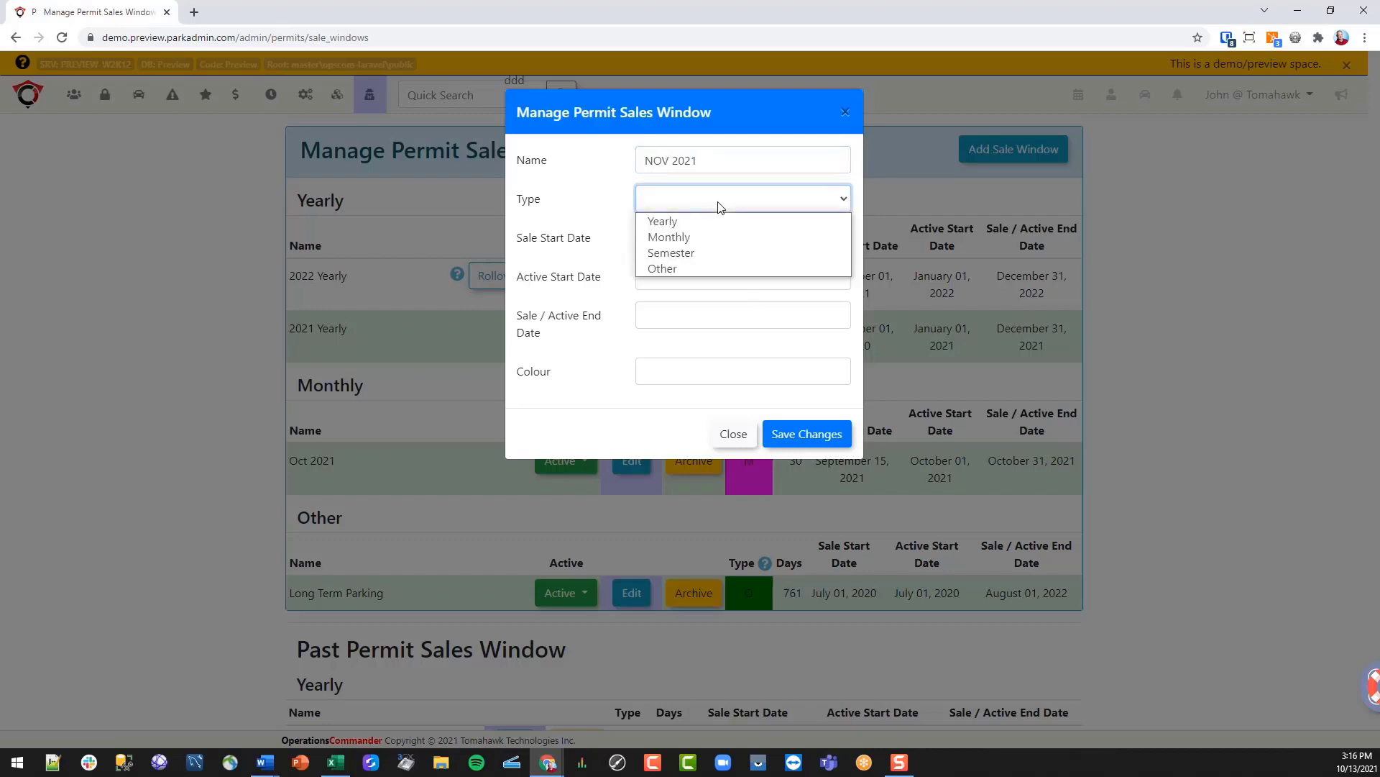
click(696, 243)
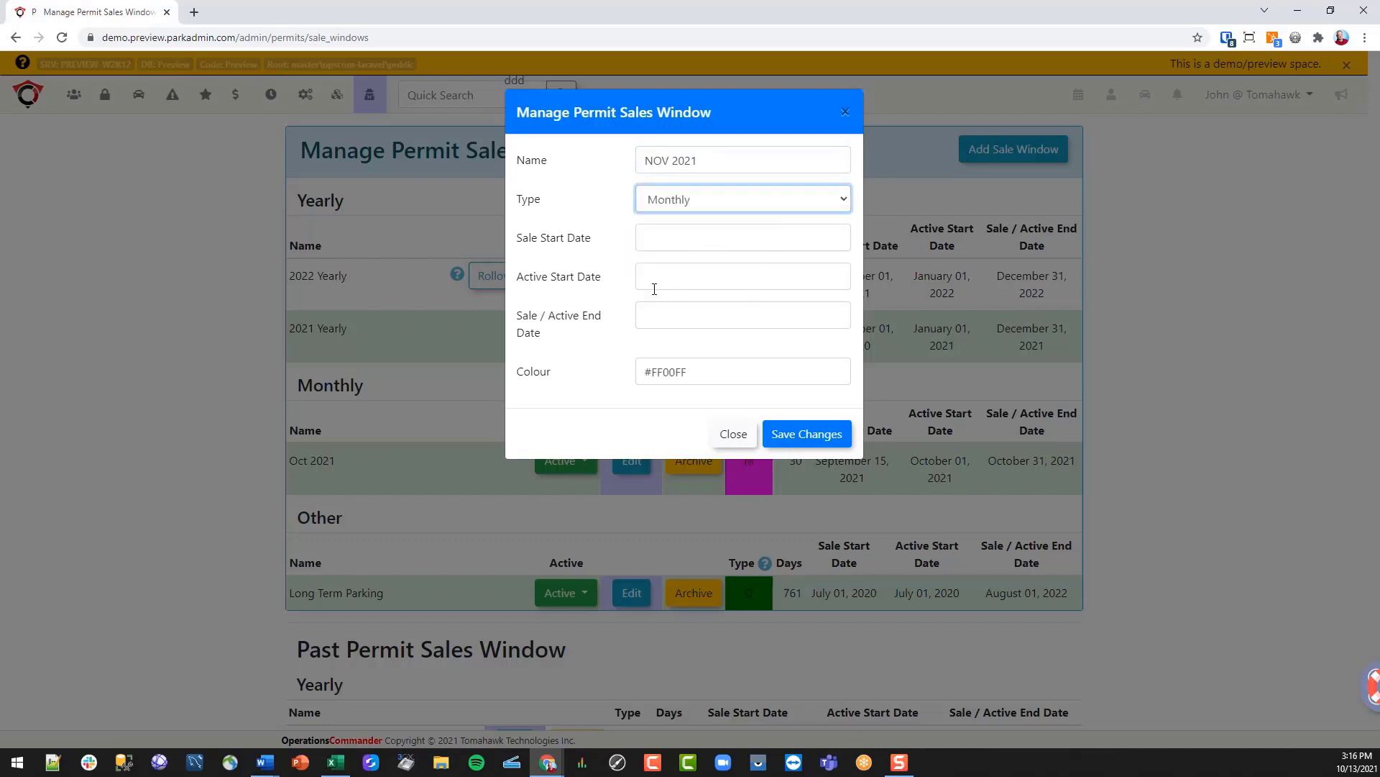
- Set the sale start to October 15, 2021, active start to November 01, 2021 and end date to November 30, 2021, and save the window
click(680, 238)
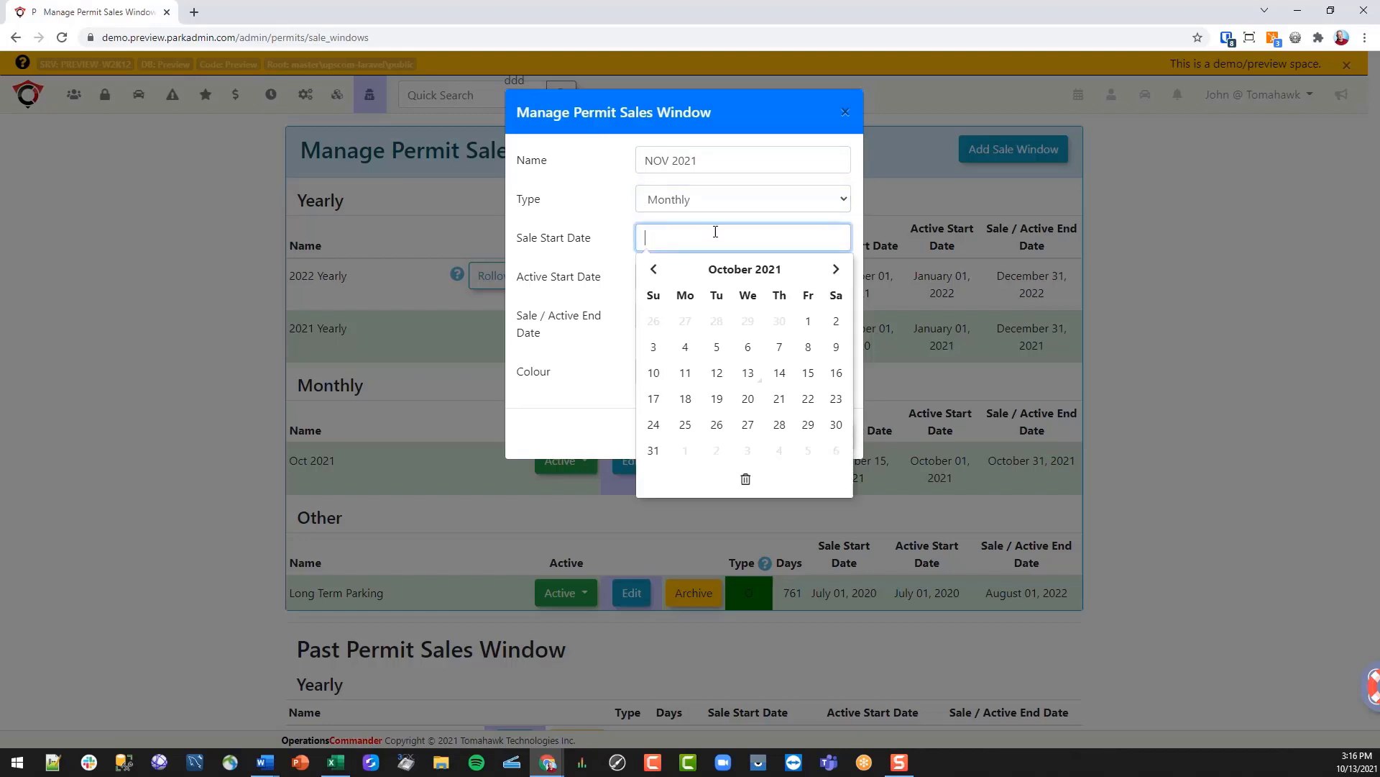
click(810, 375)
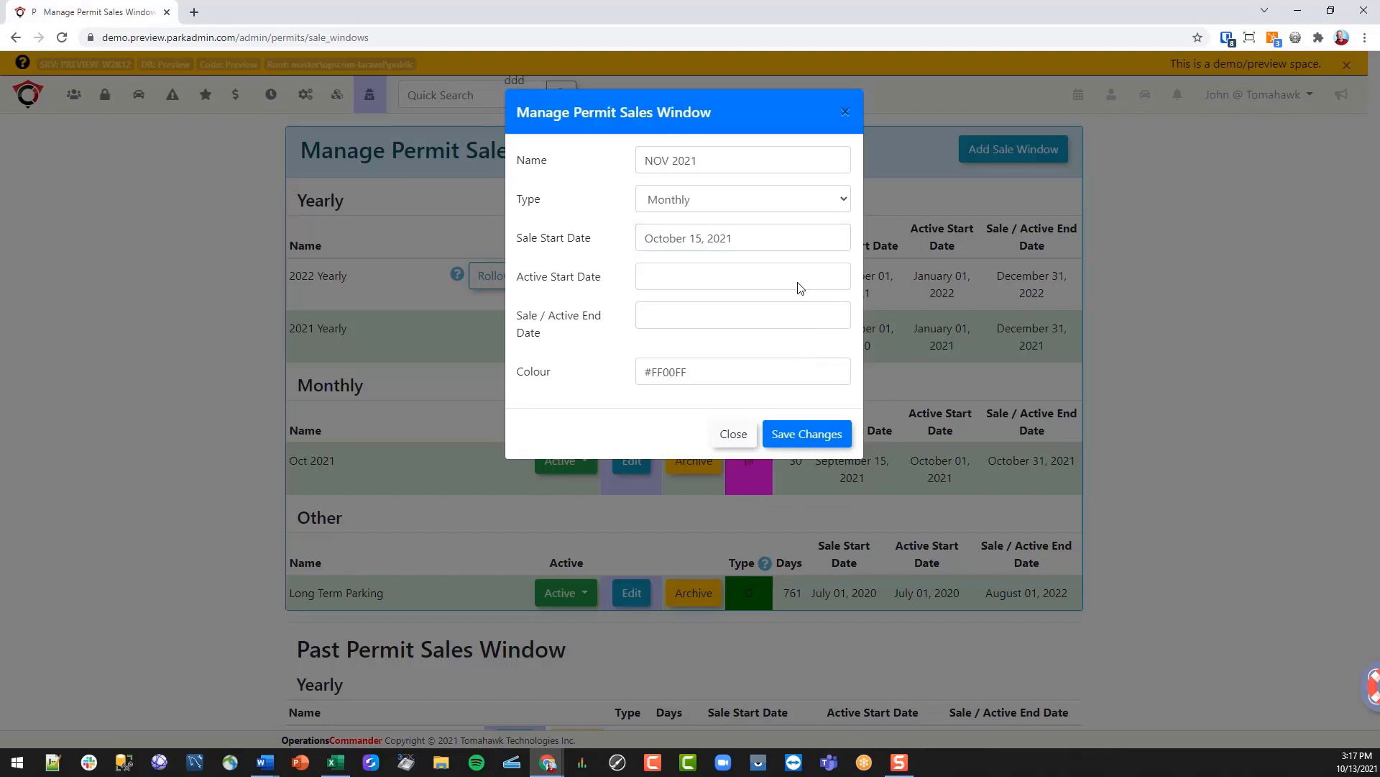
click(691, 278)
click(836, 308)
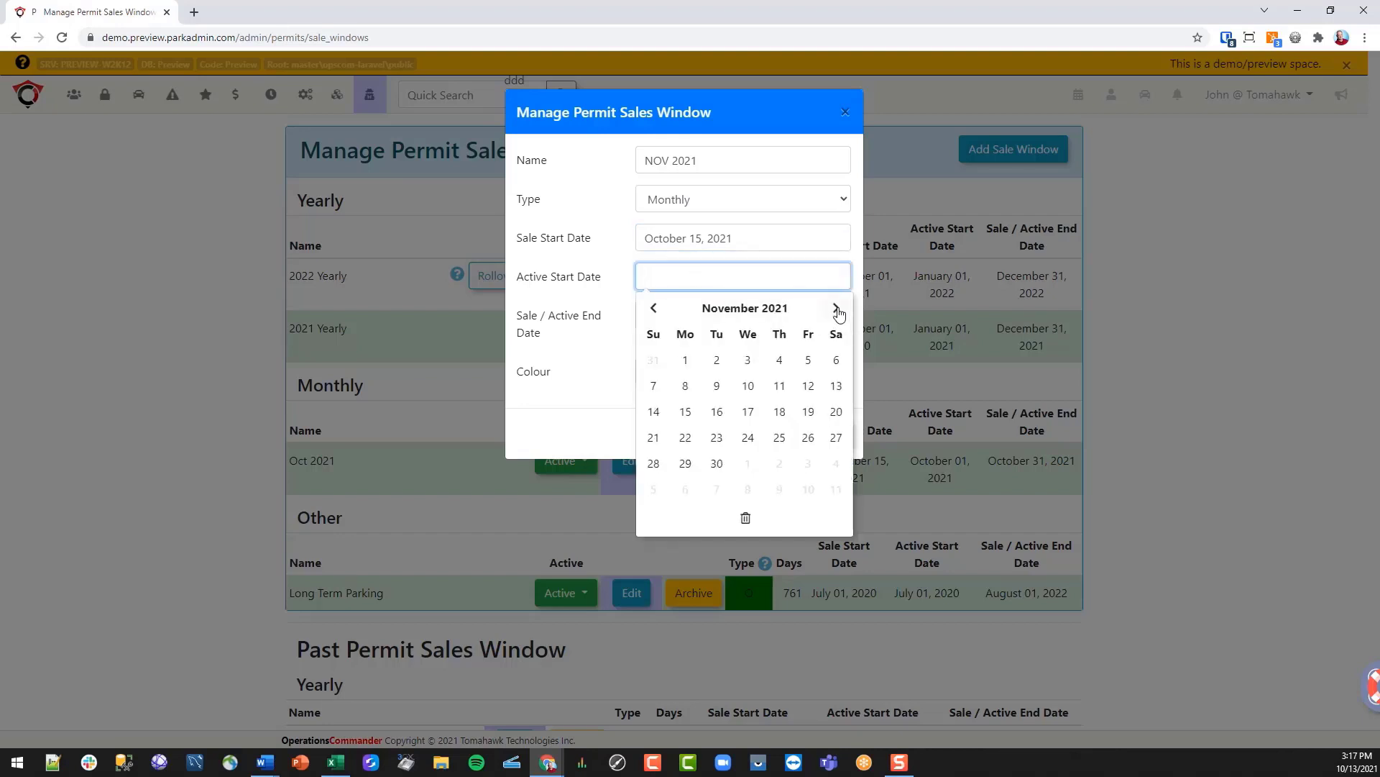
click(687, 361)
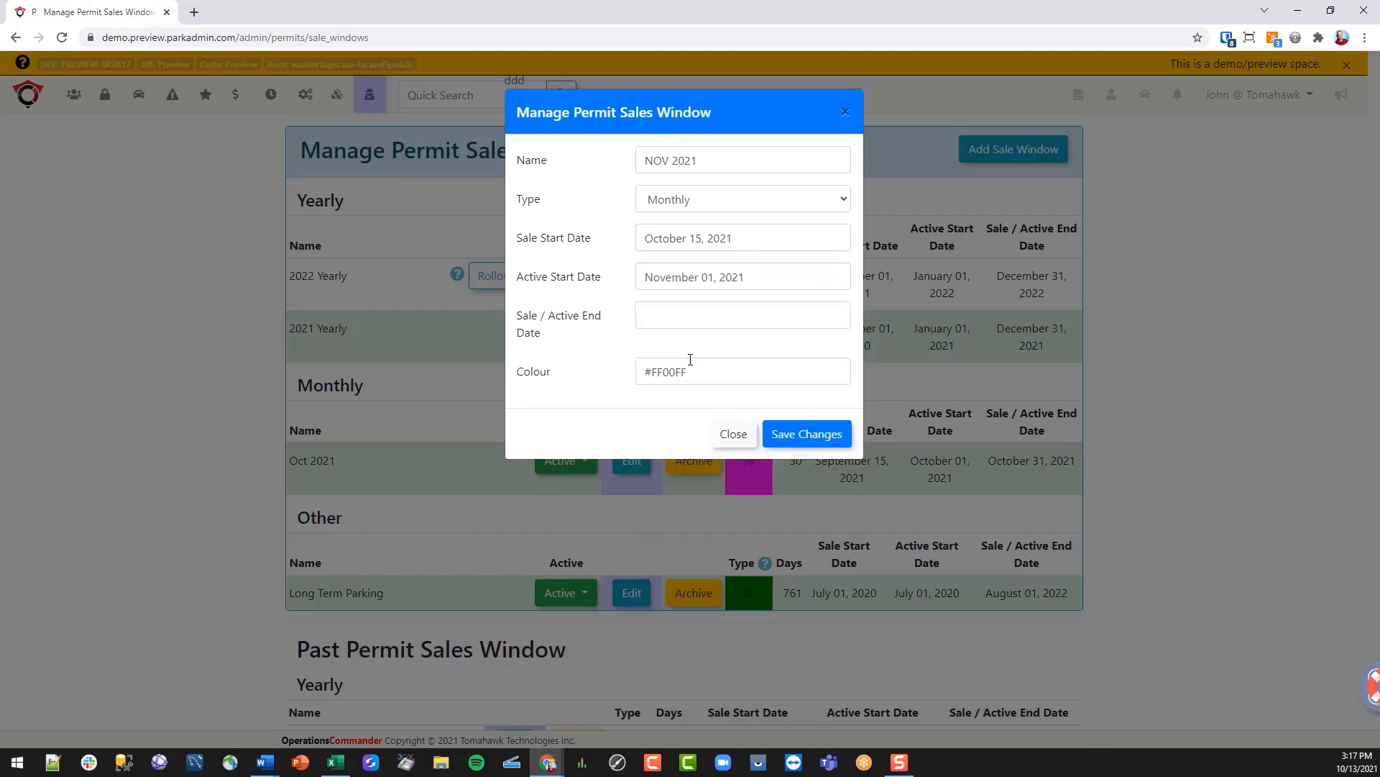
click(675, 315)
click(836, 348)
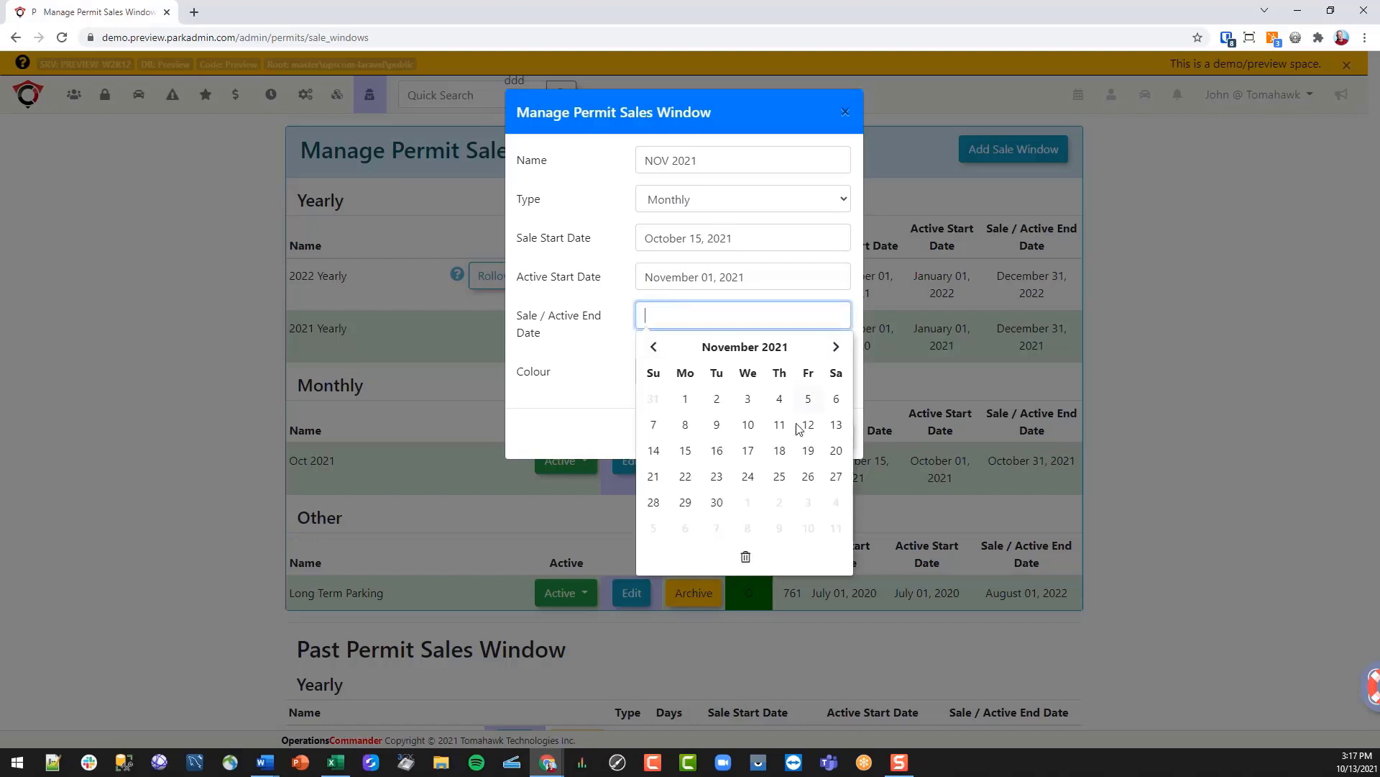
click(717, 502)
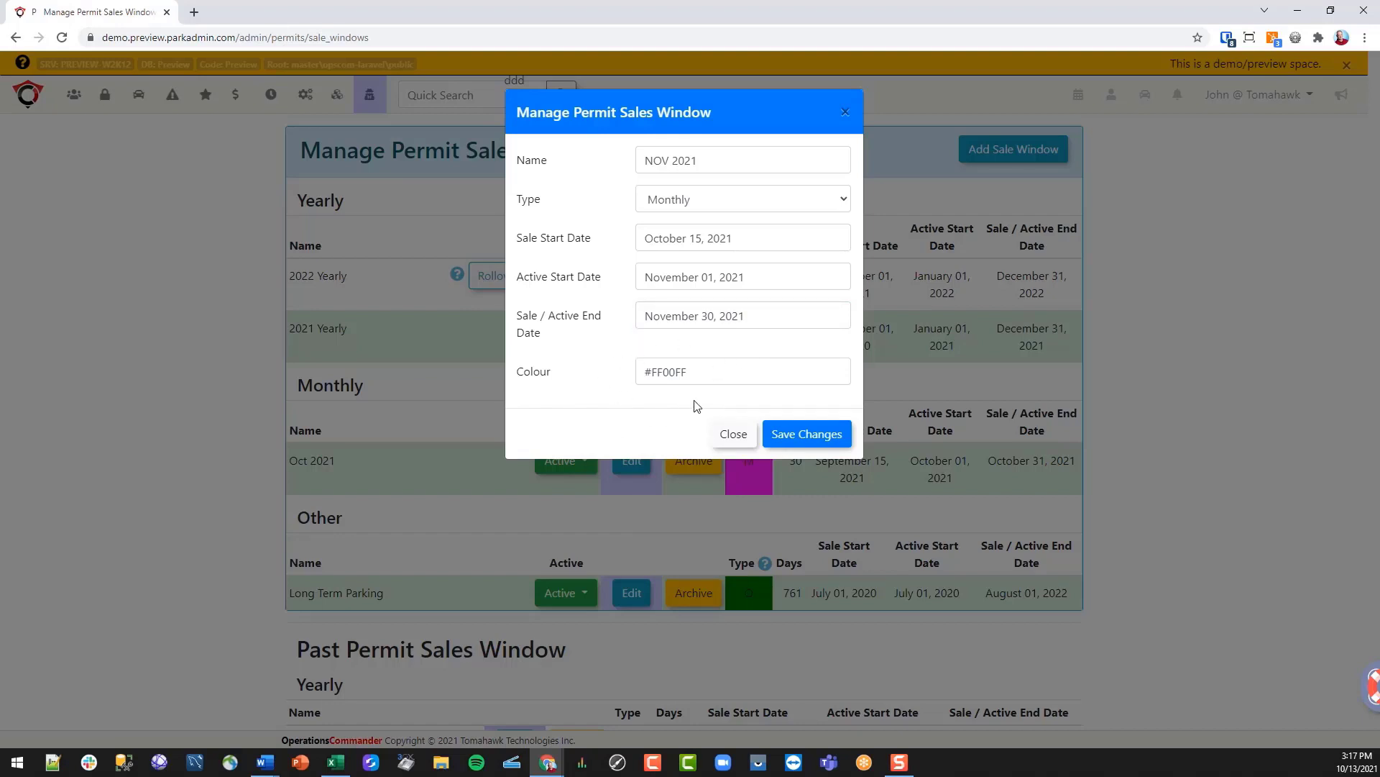
click(823, 436)
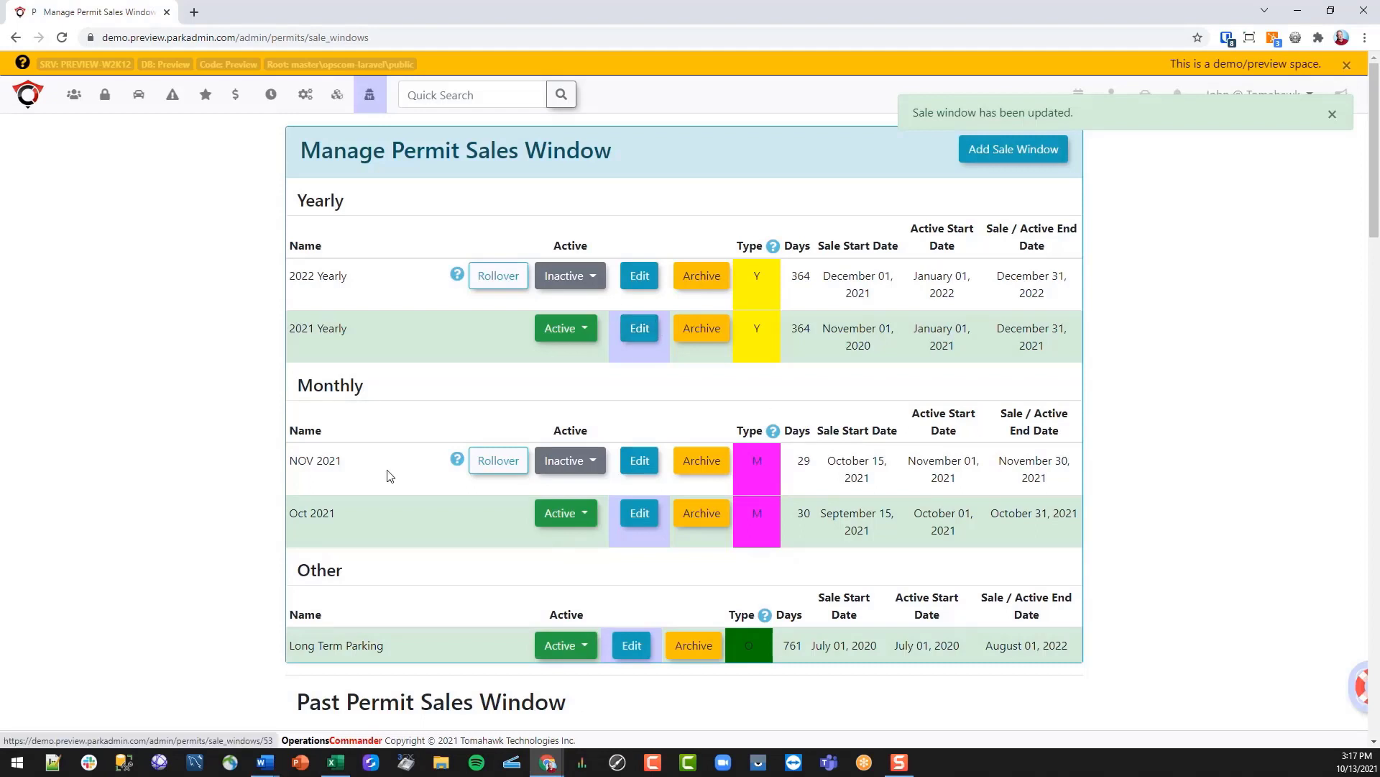
- Open the permit rollover for NOV 2021 and check the existing permits of the lots available to roll over
click(503, 463)
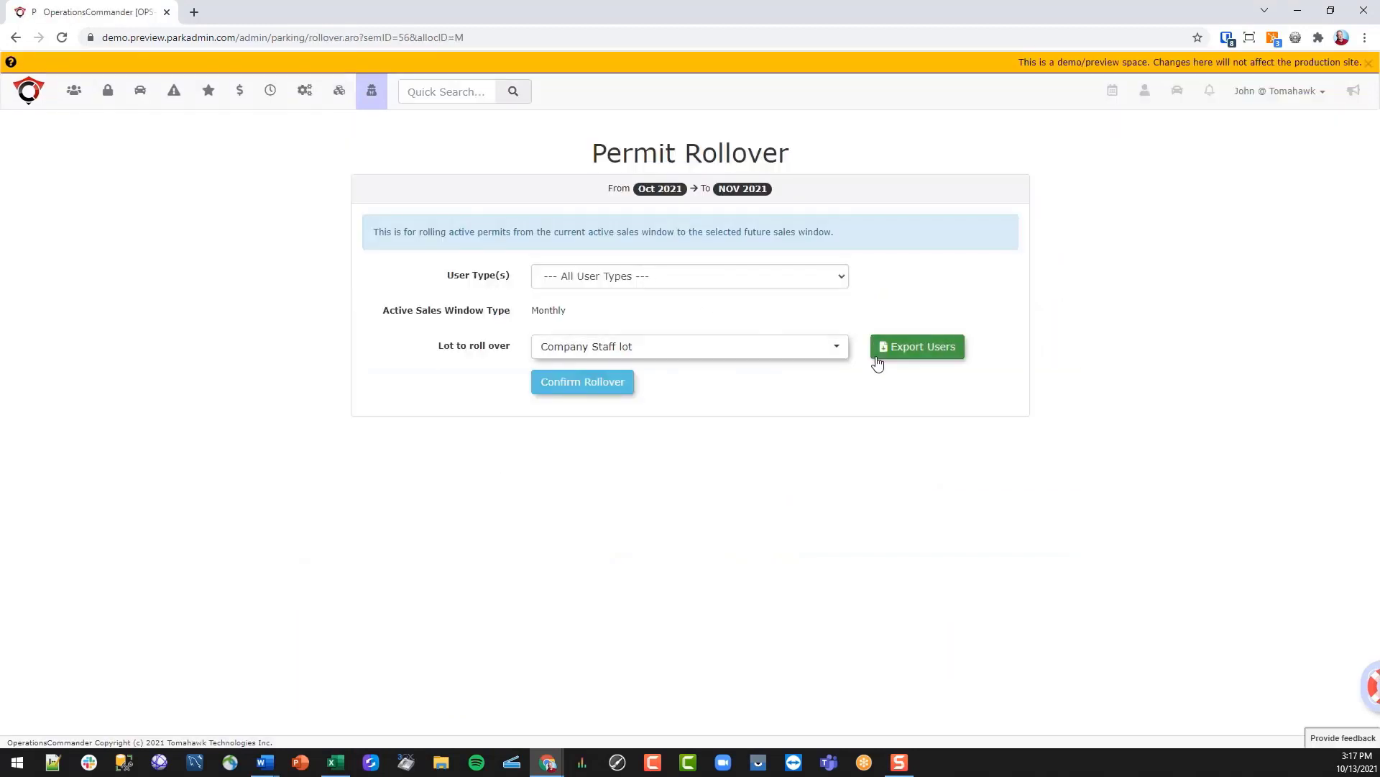
click(741, 353)
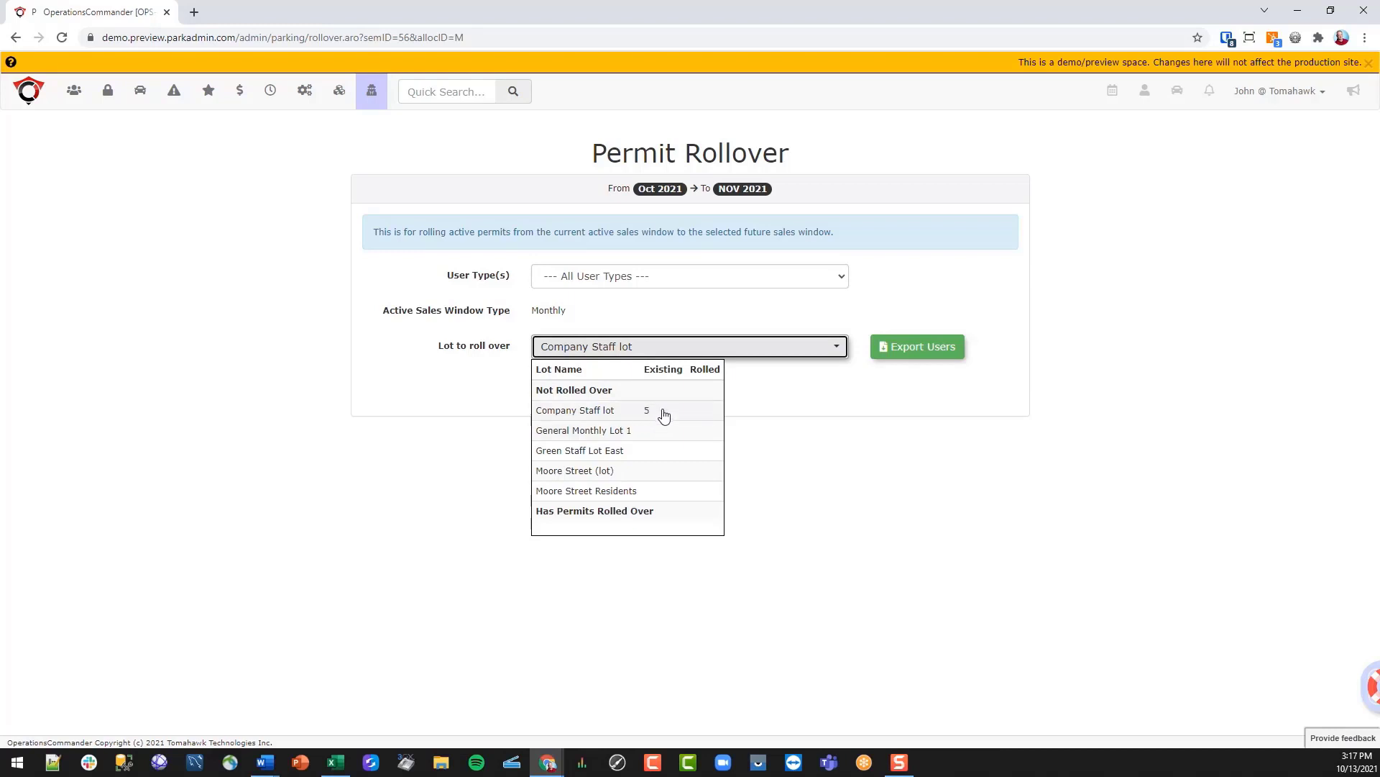
click(839, 453)
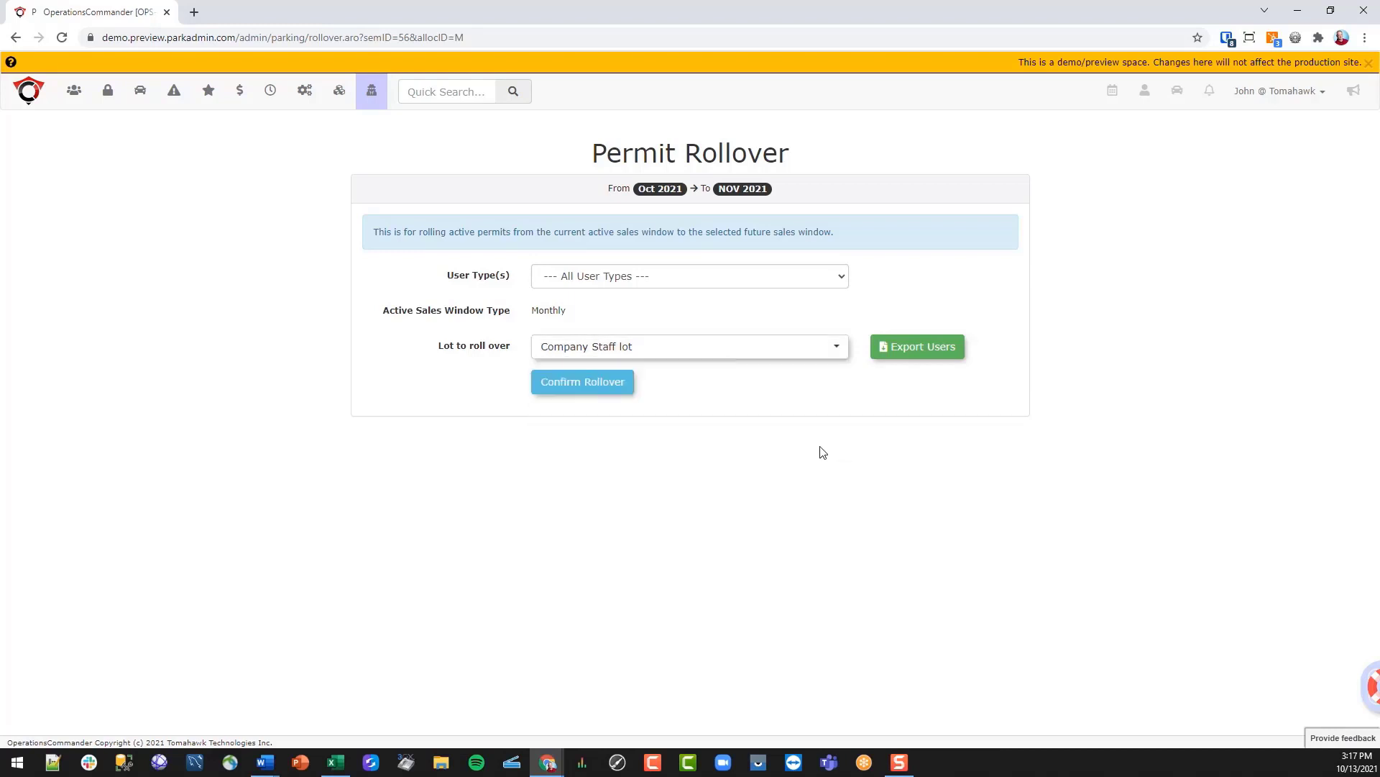
- Search for the permit holder by last name, open the flagged user's profile and find the active permits
click(449, 94)
text(Doe)
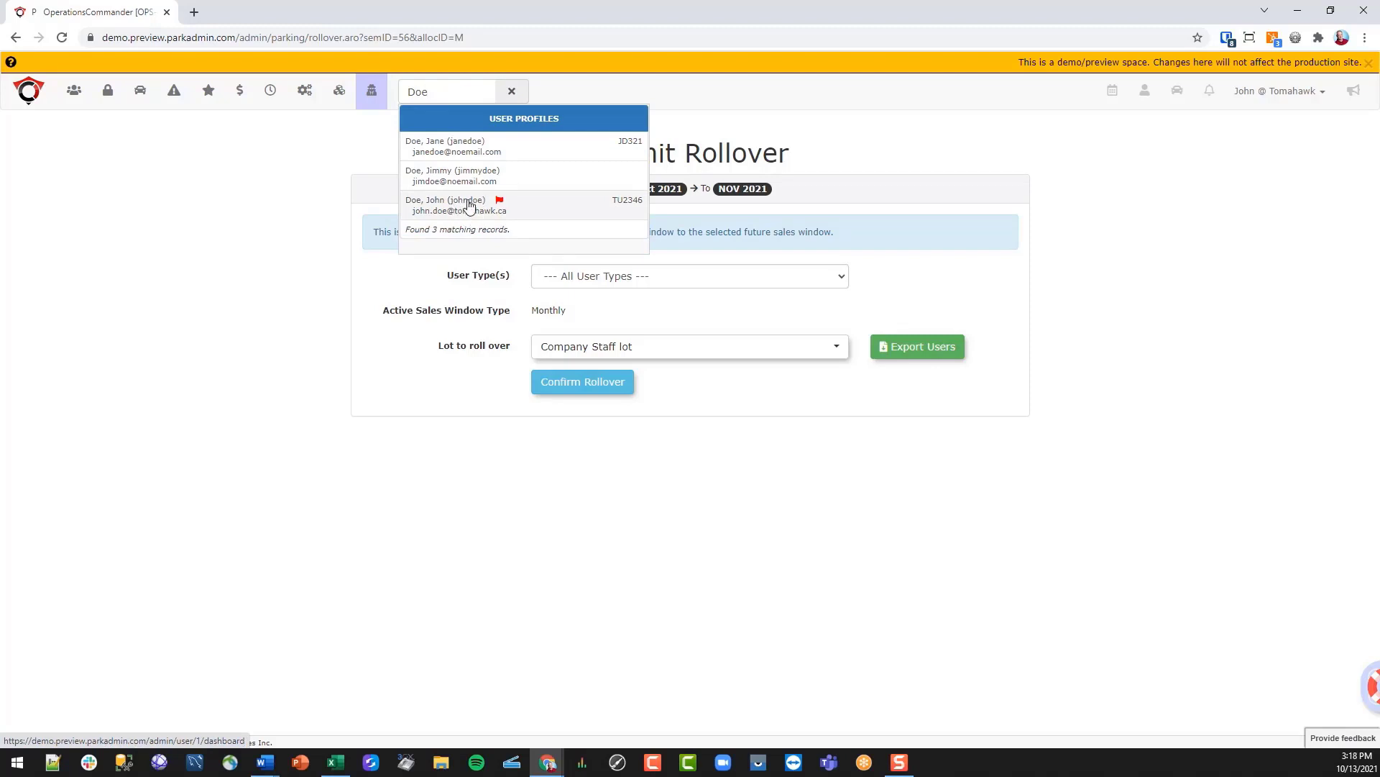
click(468, 209)
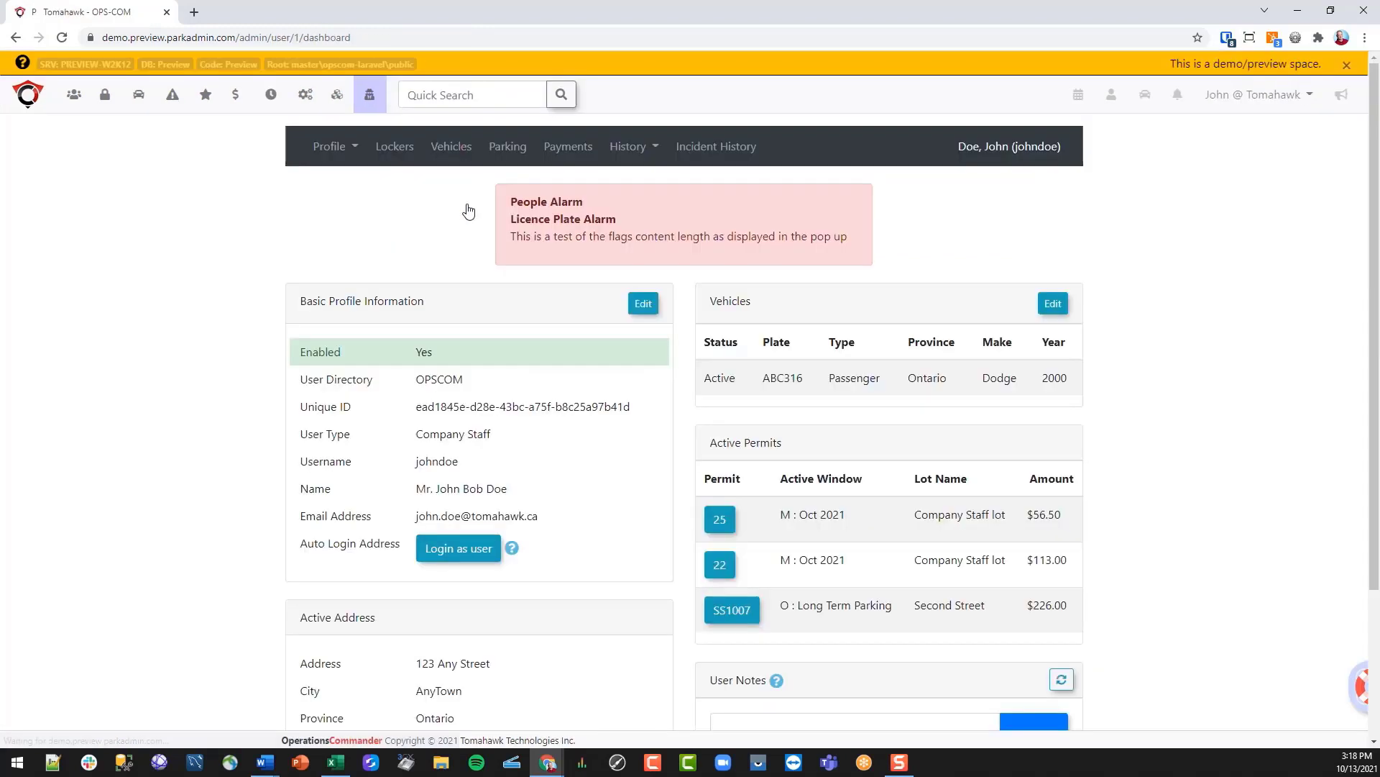
scroll(685, 459, down, 2)
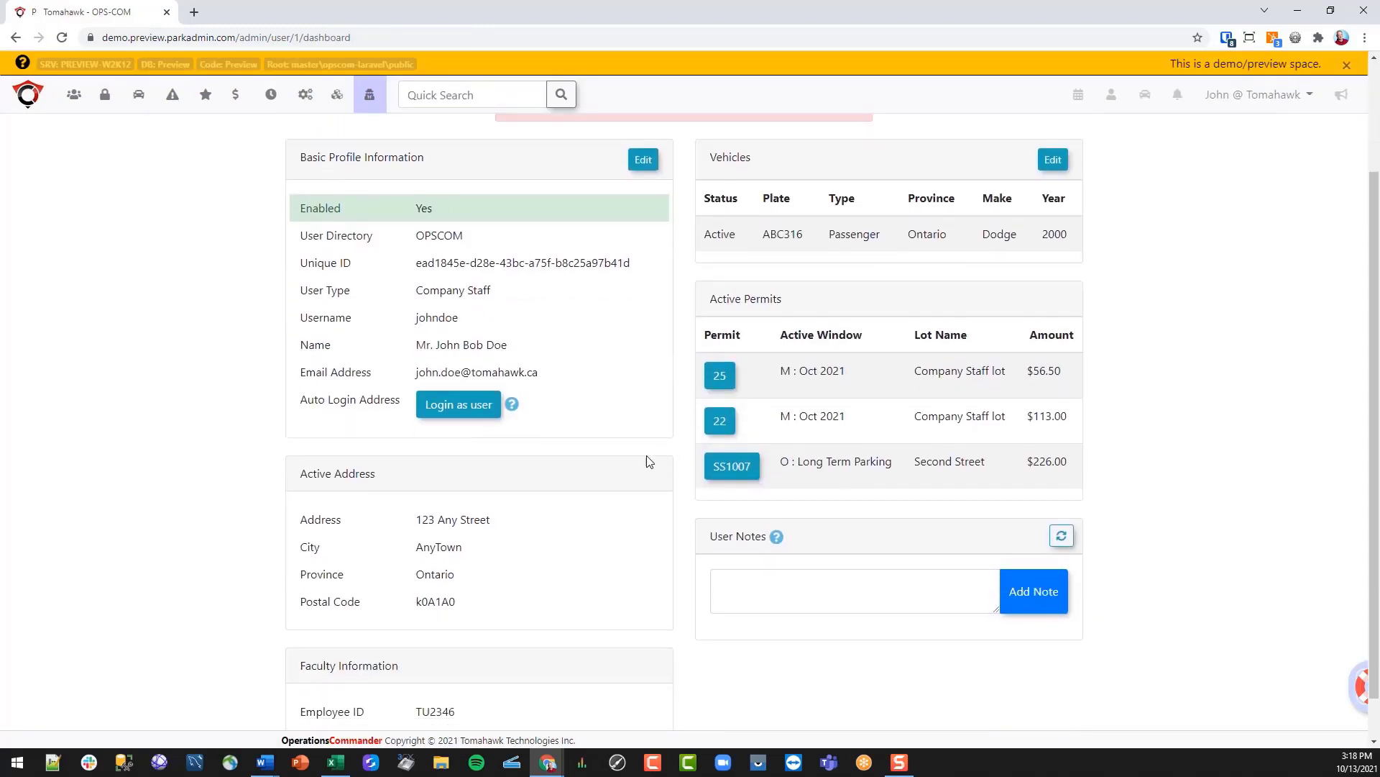
- Set permit 25's rollover state to Prevent Rollover with the comment "comment", update the permit and close its information window
click(722, 385)
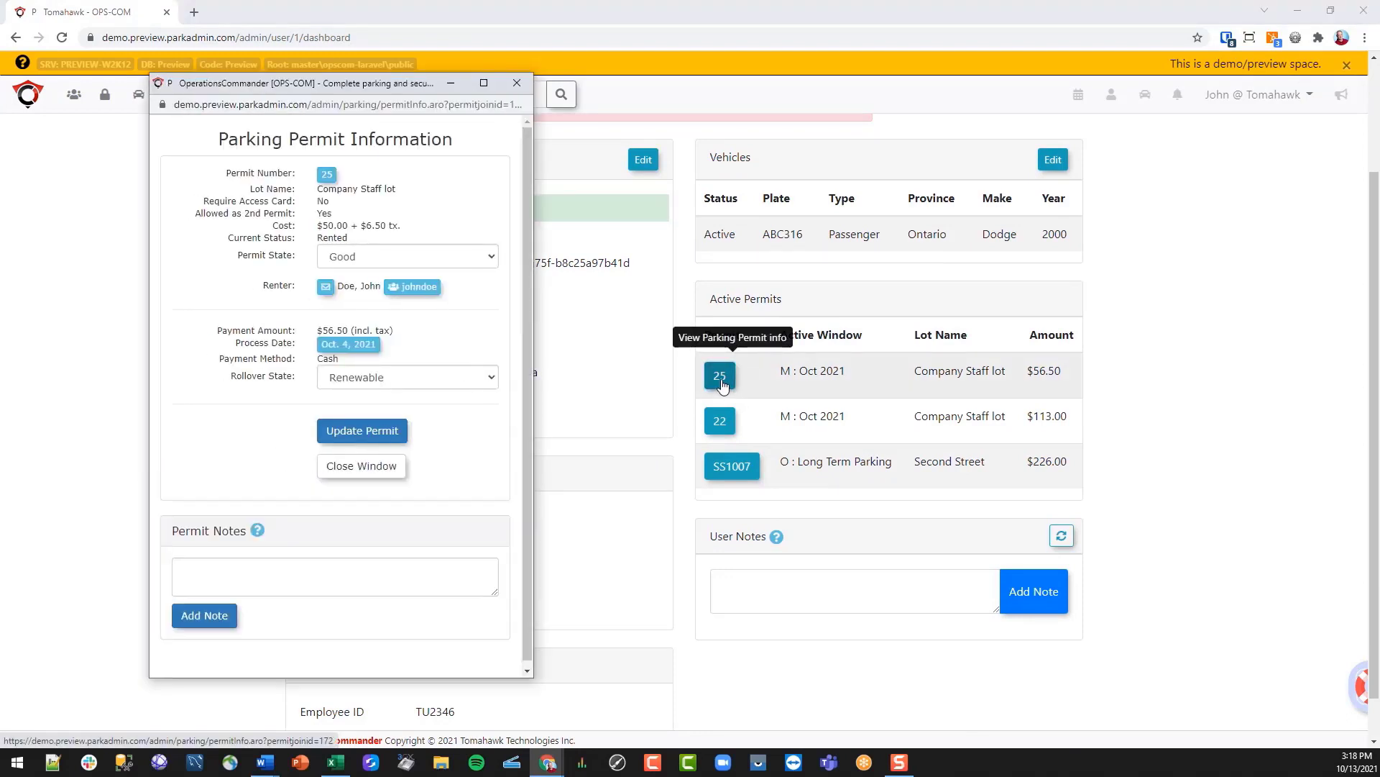
click(472, 378)
click(427, 408)
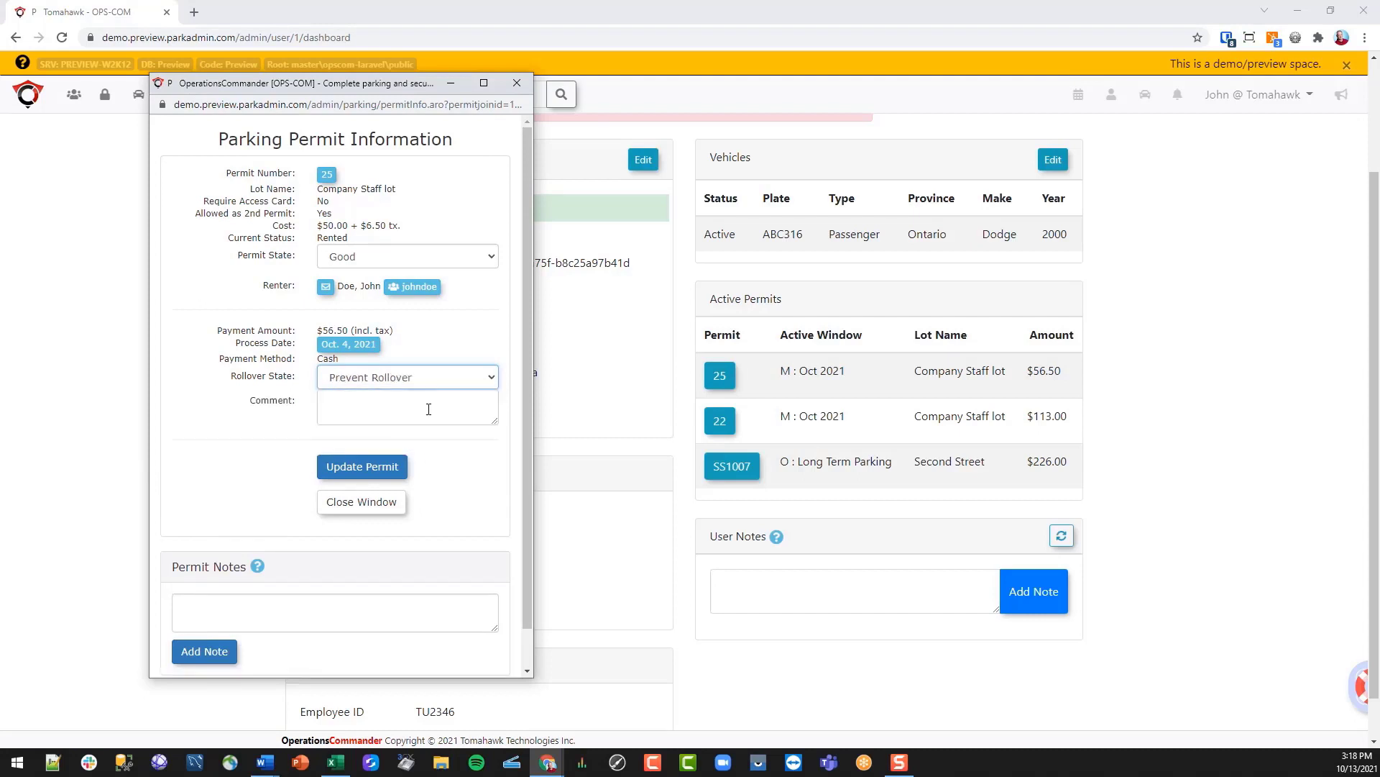
click(374, 410)
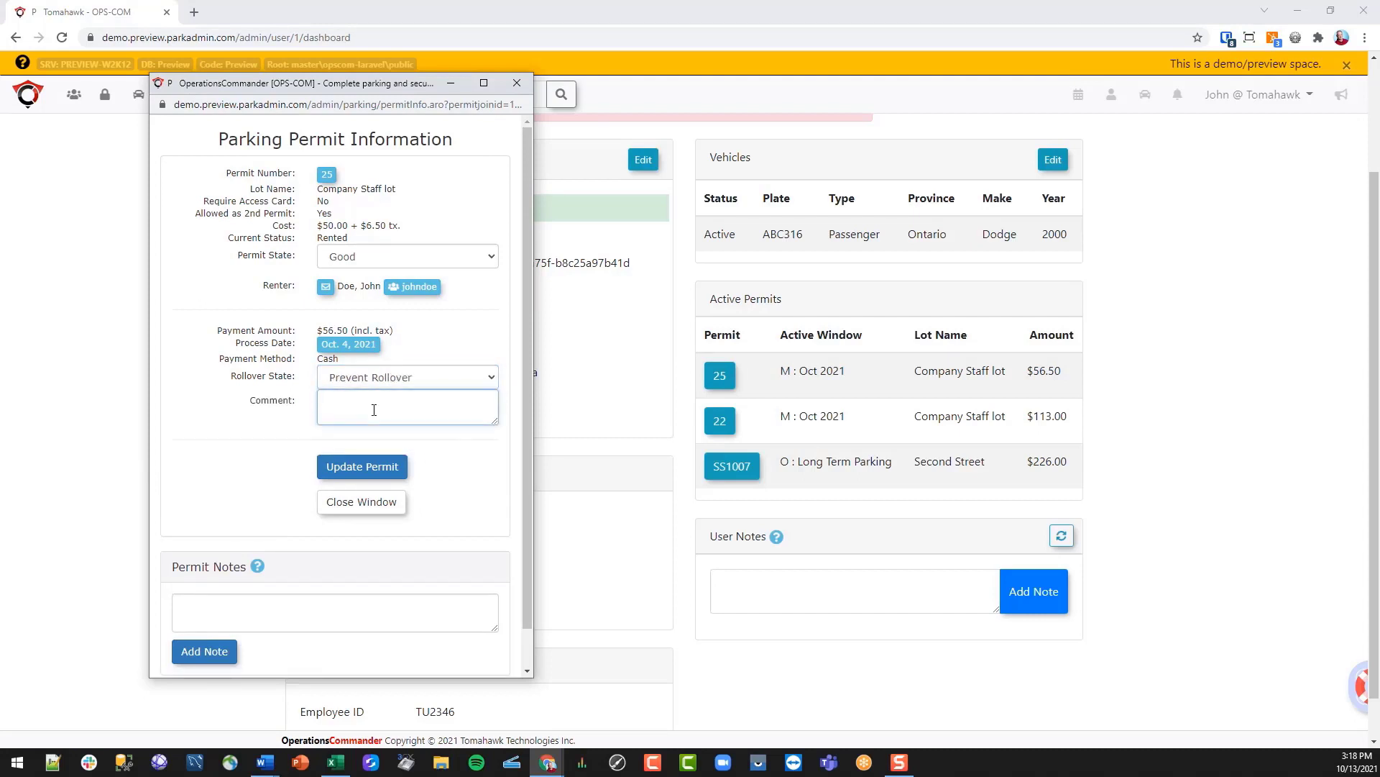
text(comment)
click(363, 467)
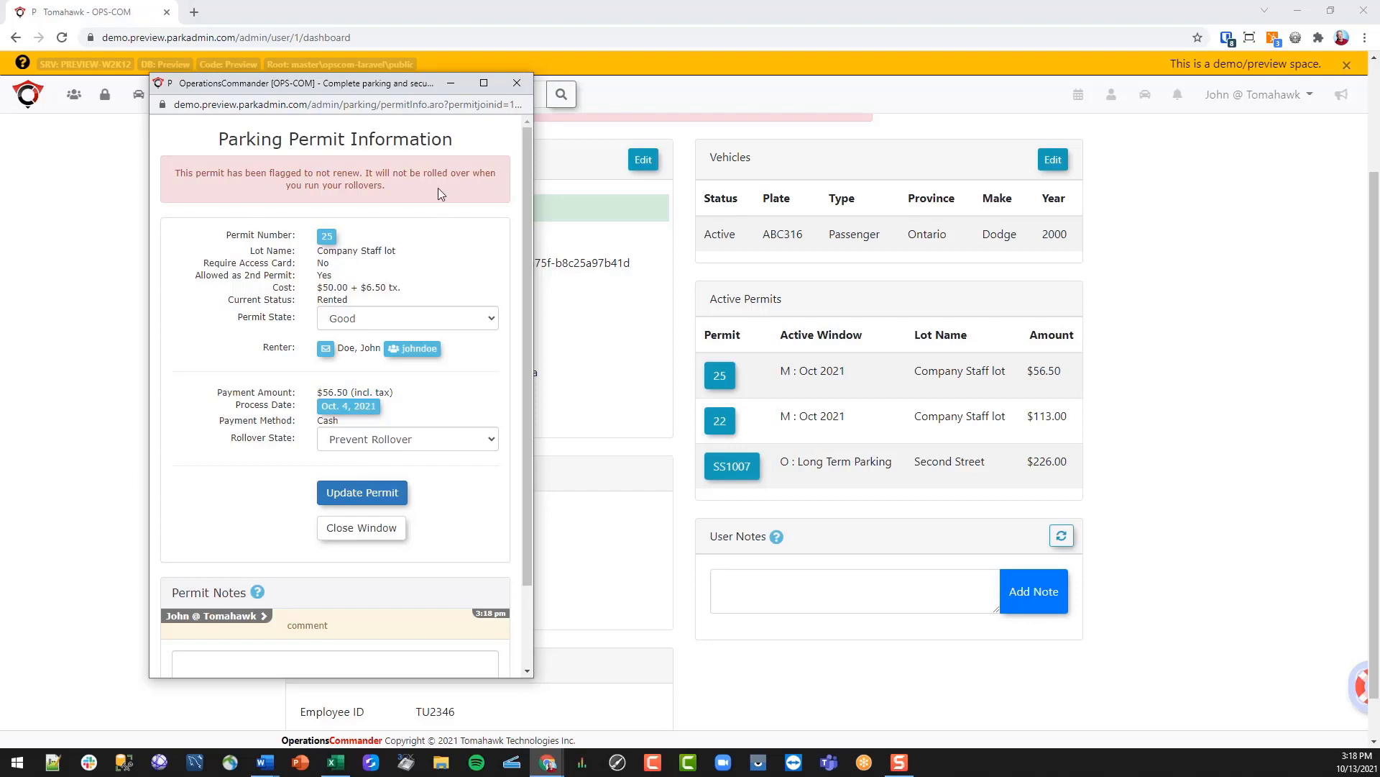
click(518, 83)
- Return to the permit sales windows, open the rollover for NOV 2021 and choose Company Staff lot as the lot to roll over
click(271, 95)
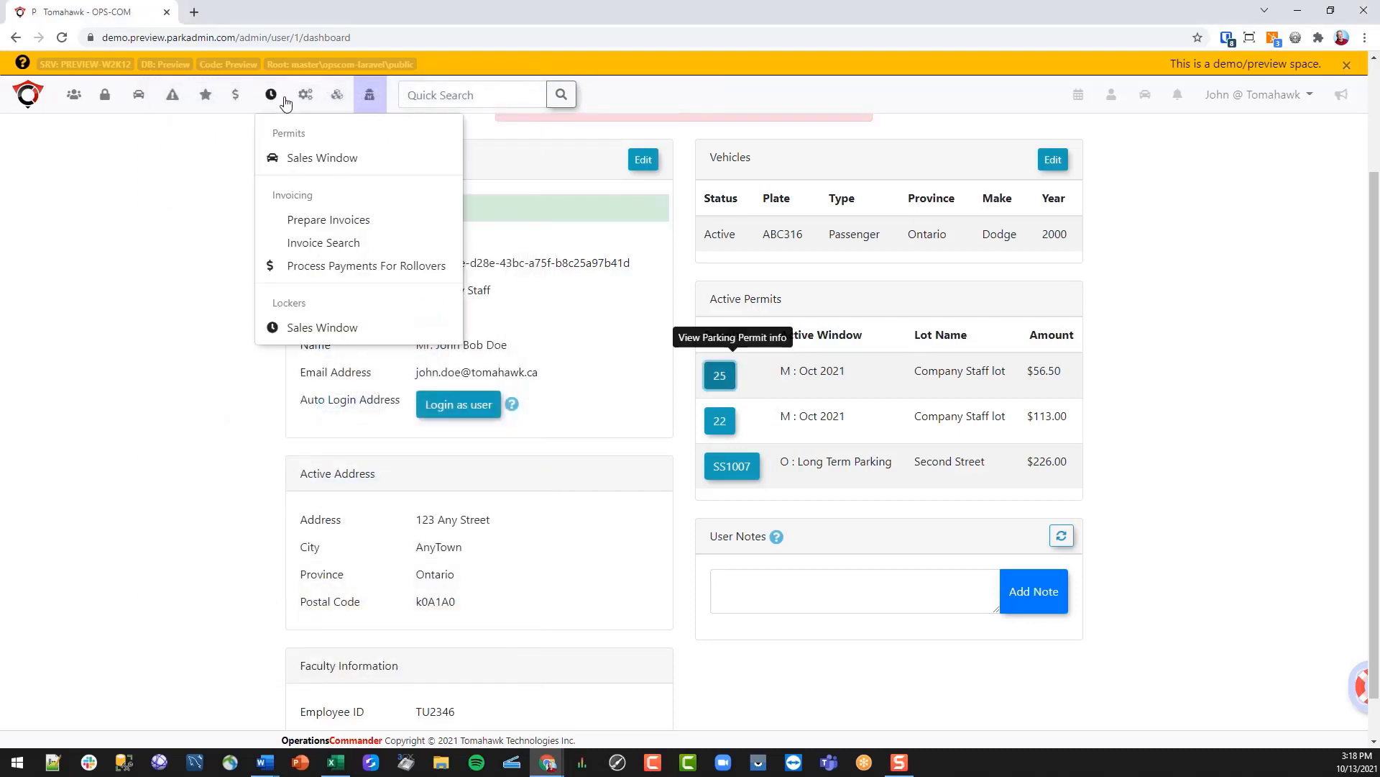
click(300, 159)
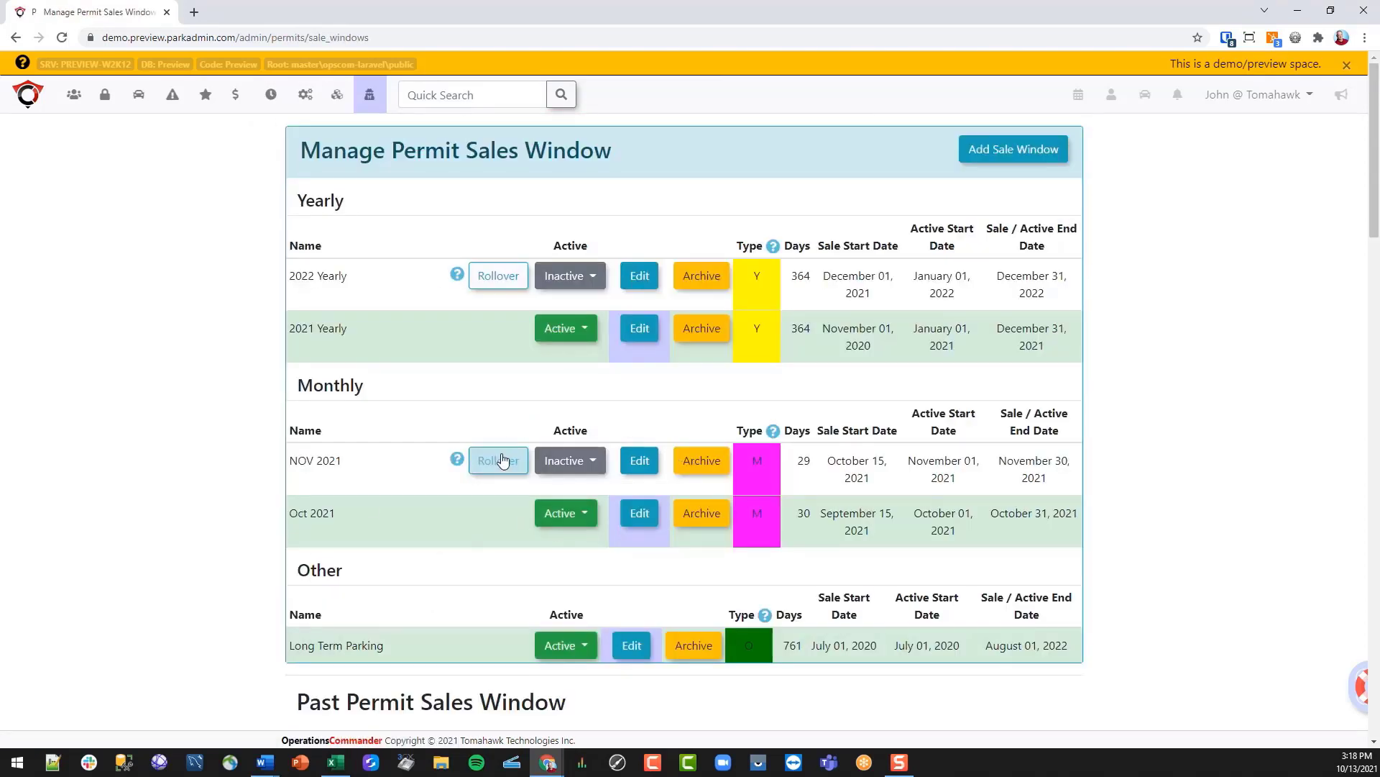
click(504, 461)
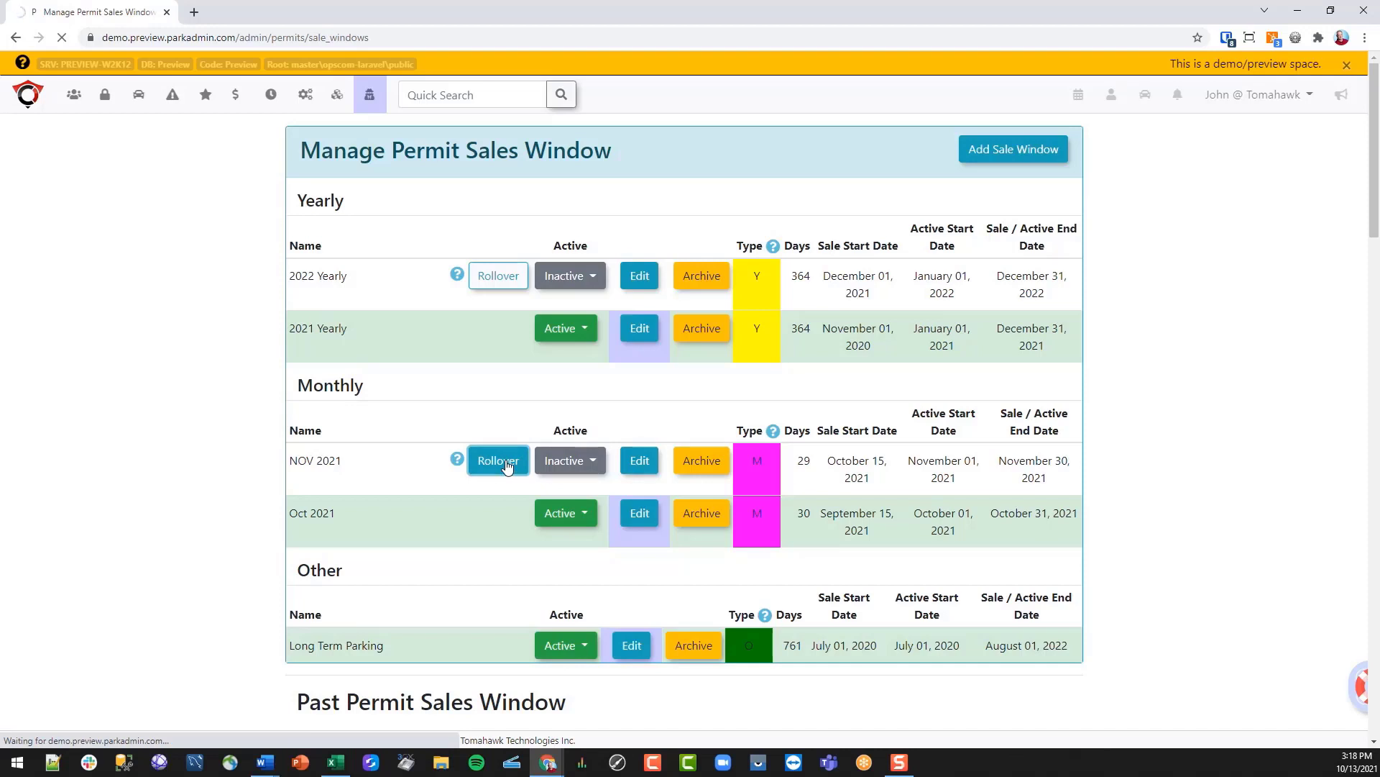
click(831, 350)
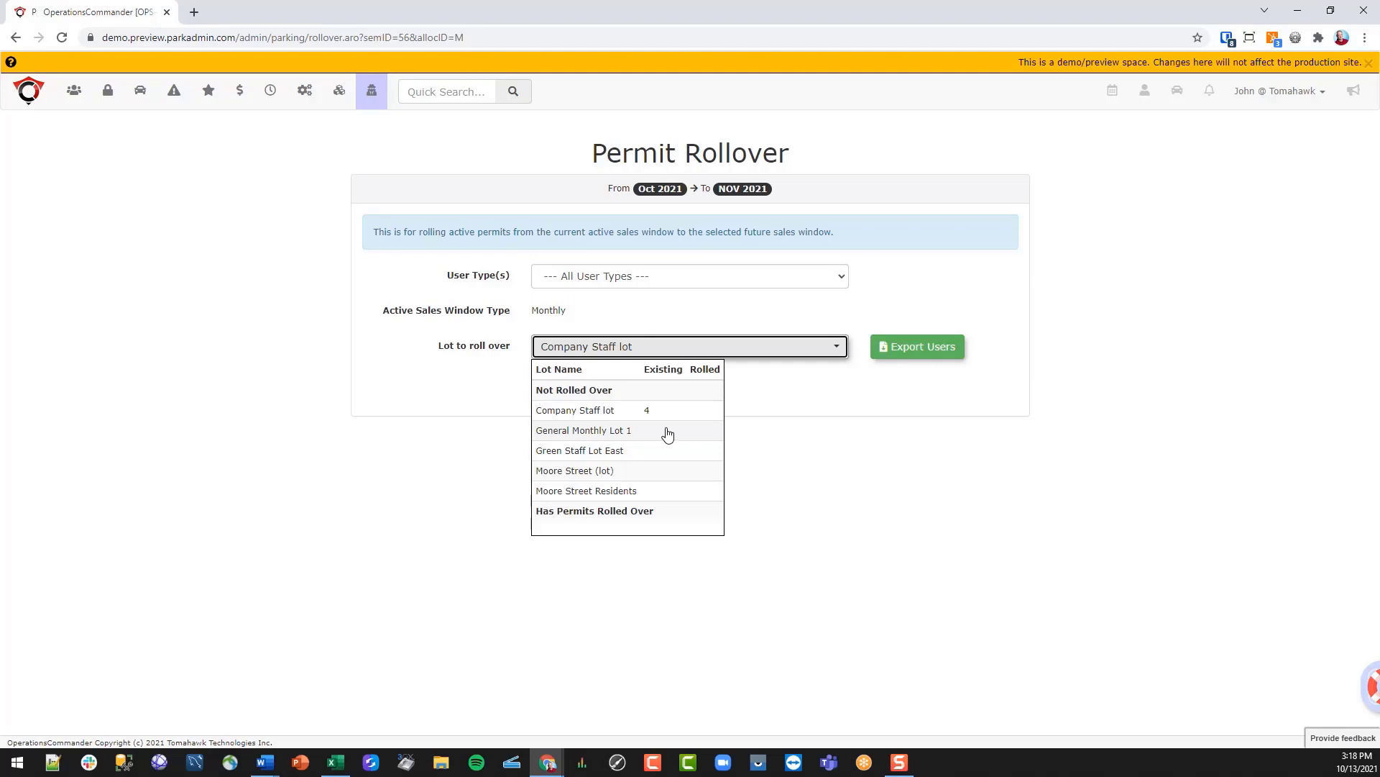
click(604, 411)
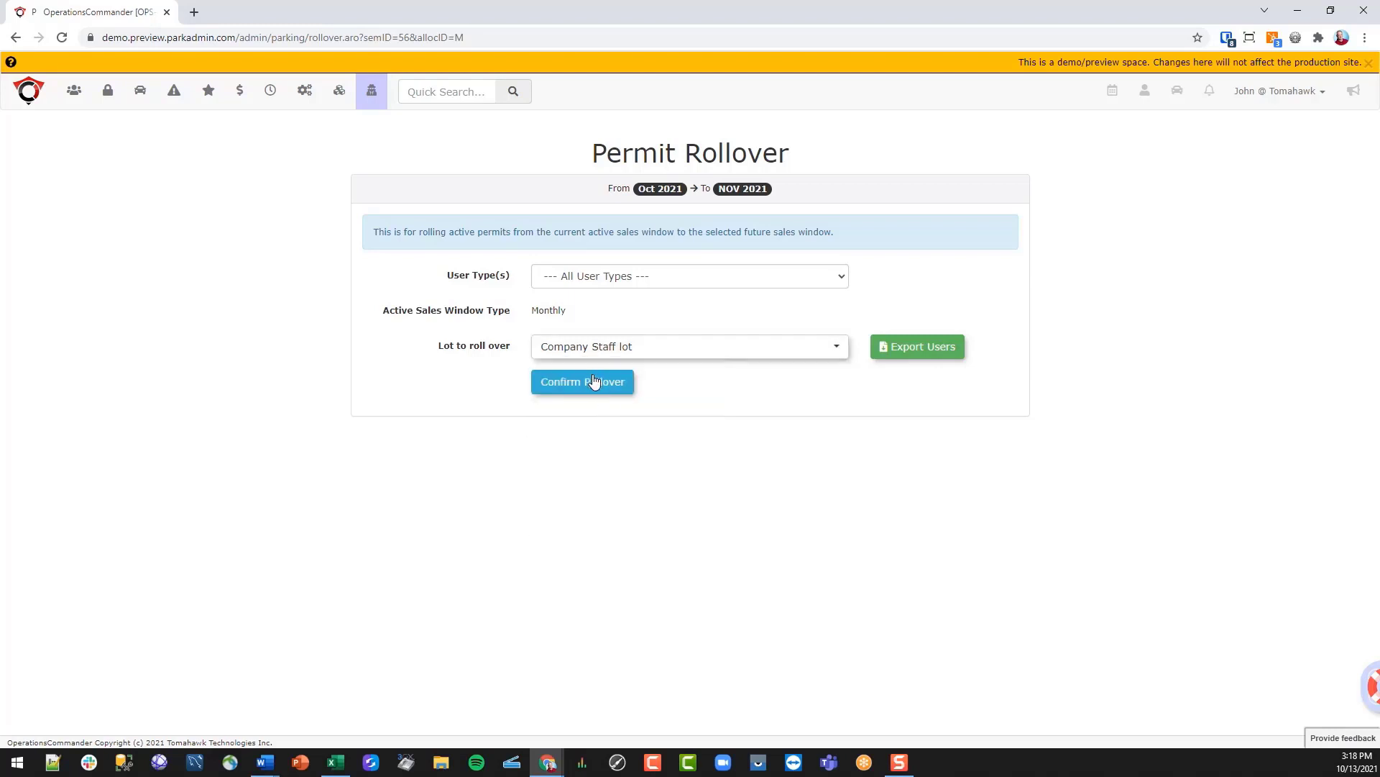
- Proceed to the rollover confirmation, exclude permit 24, and roll over the remaining selected permits to NOV 2021
click(594, 381)
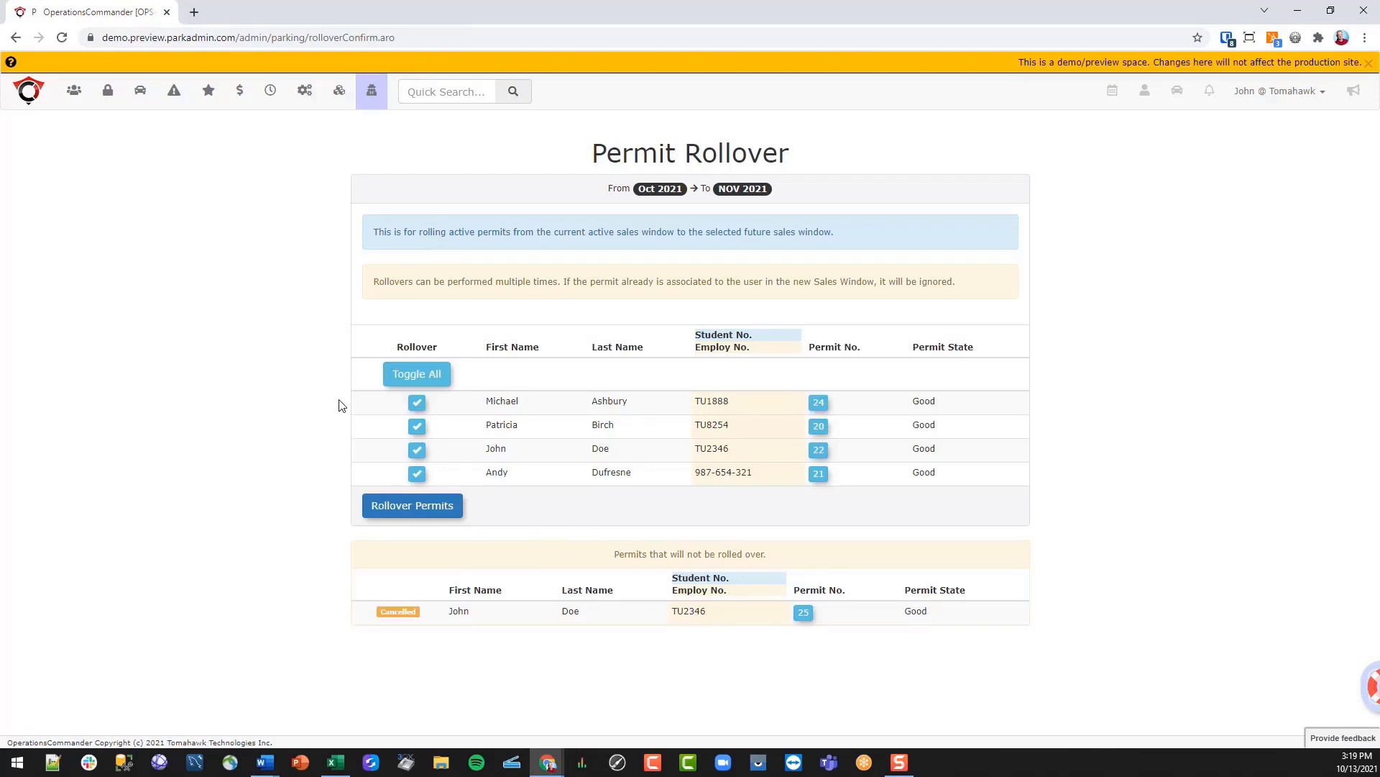
click(417, 402)
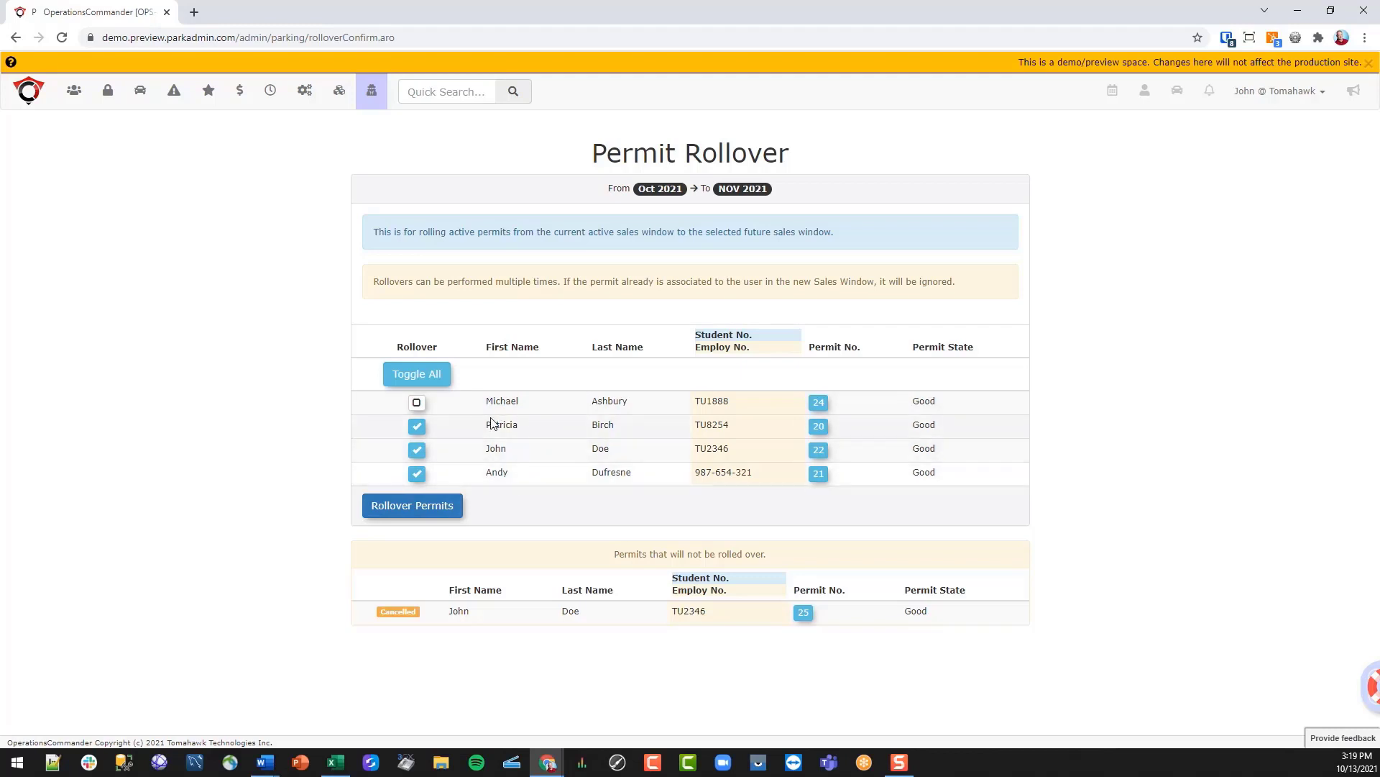
click(415, 507)
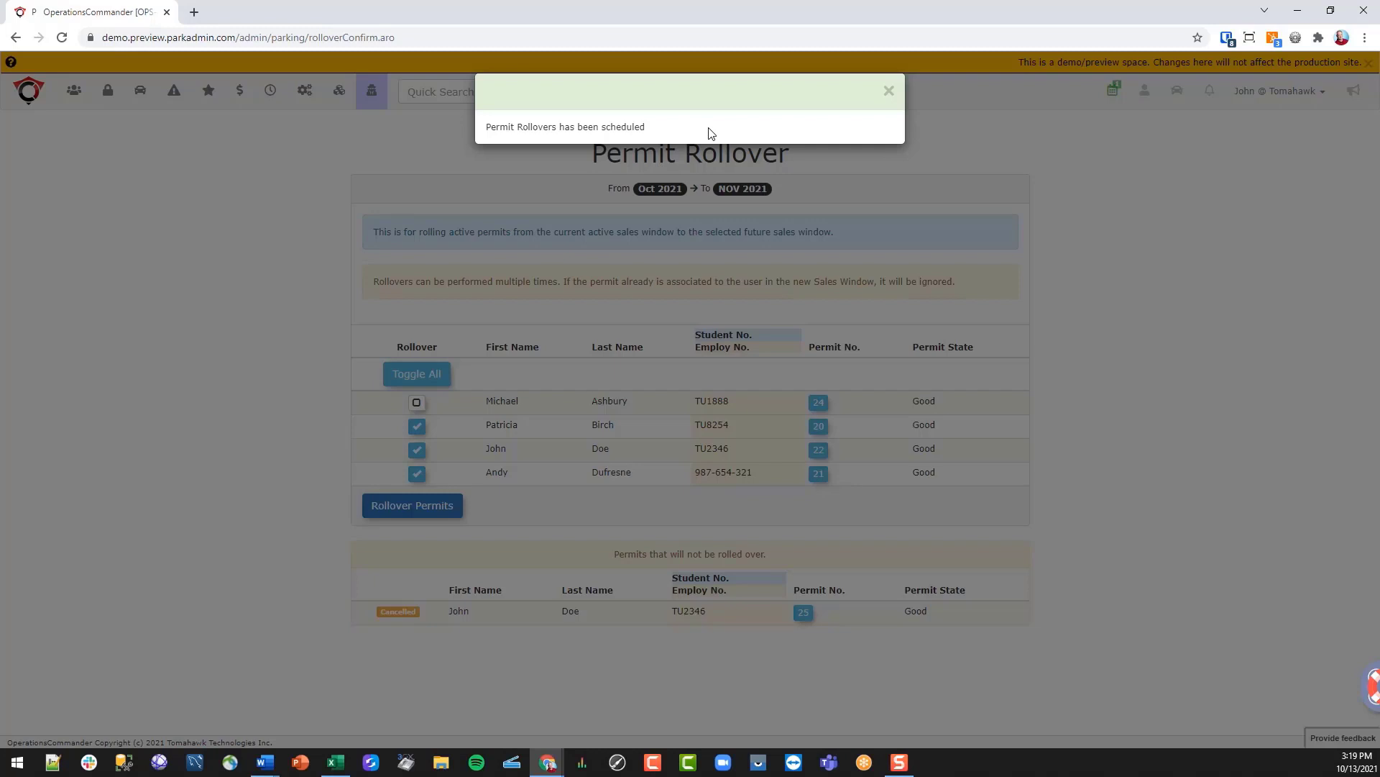
- Dismiss the rollover scheduling notice and check the processing status of the scheduled permit rollover
click(890, 92)
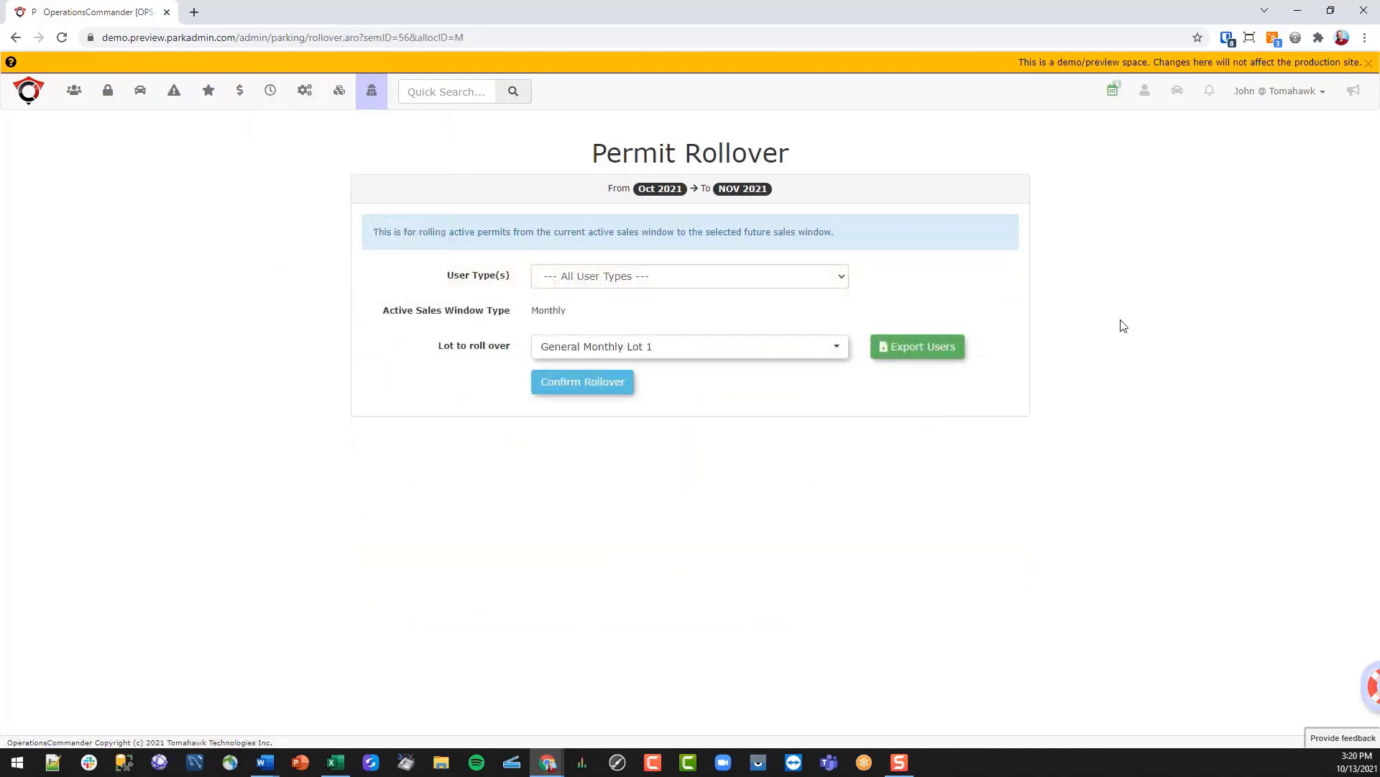
click(1113, 94)
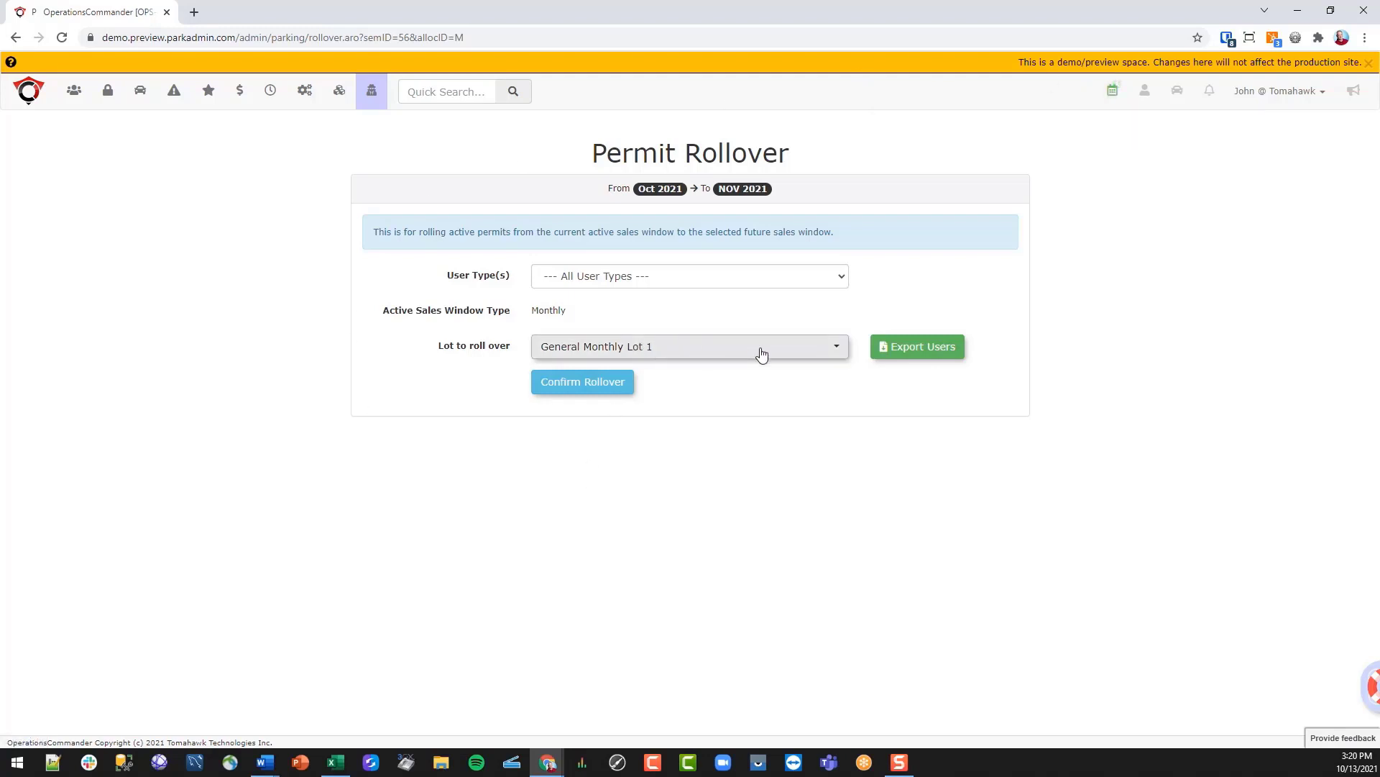
- Choose Company Staff lot for another rollover, exclude permits 20, 22 and 21, and roll over only permit 24 to NOV 2021
click(785, 351)
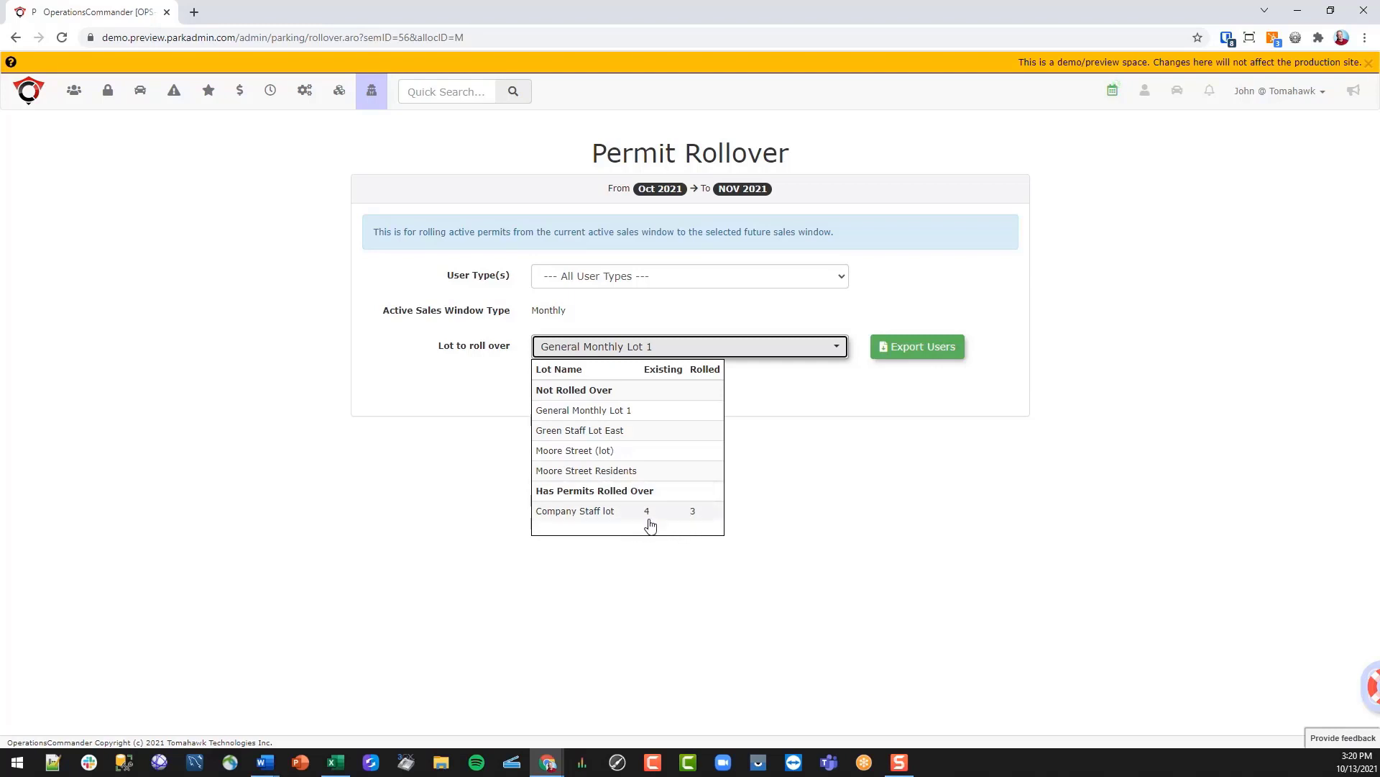
click(591, 511)
click(606, 384)
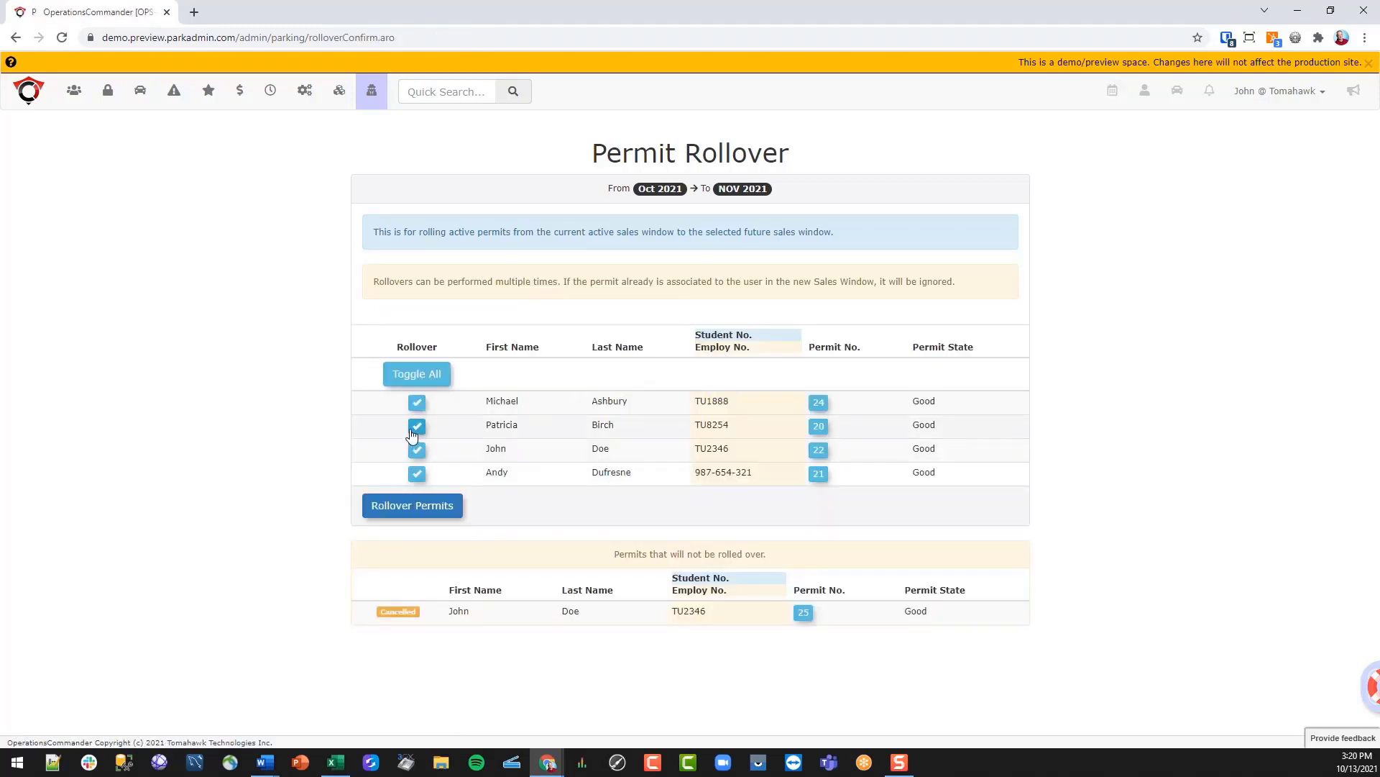
click(416, 426)
click(417, 450)
click(416, 473)
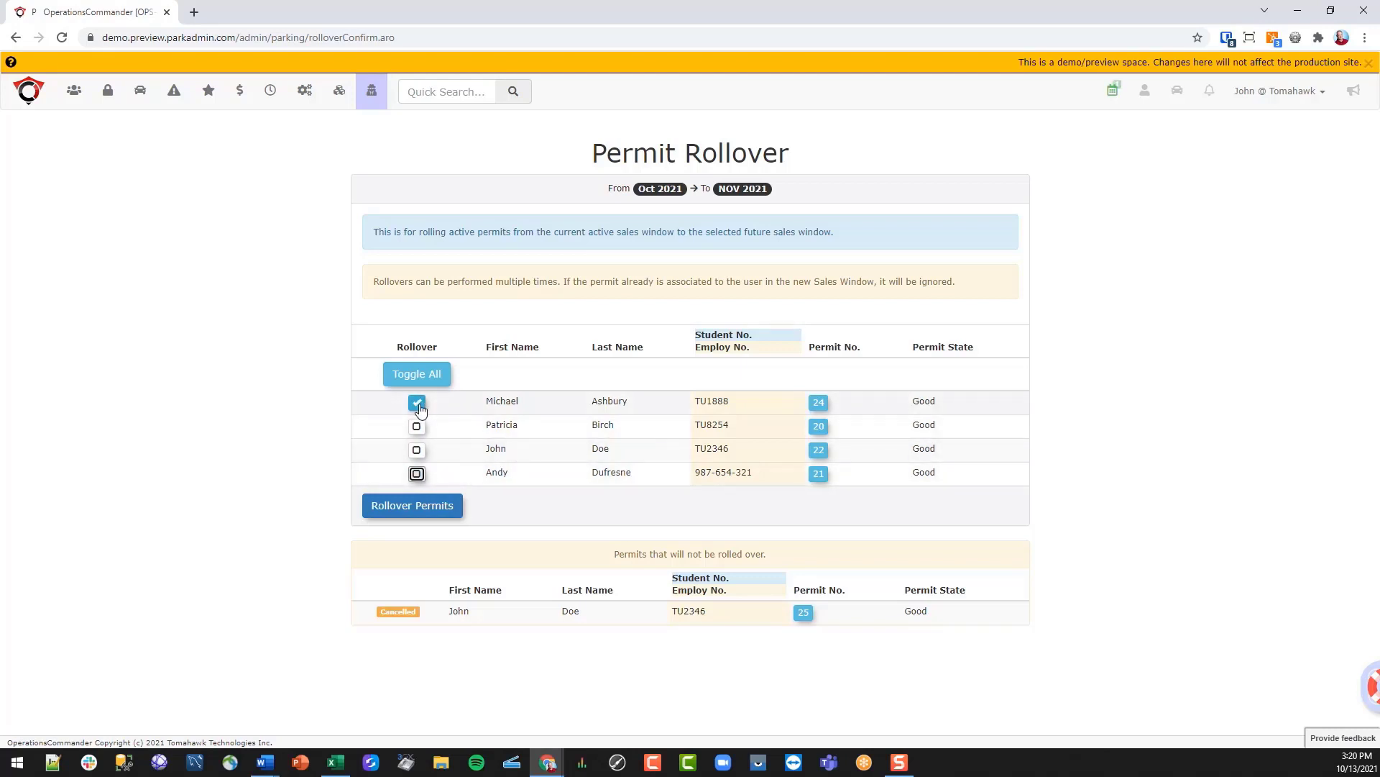
click(427, 510)
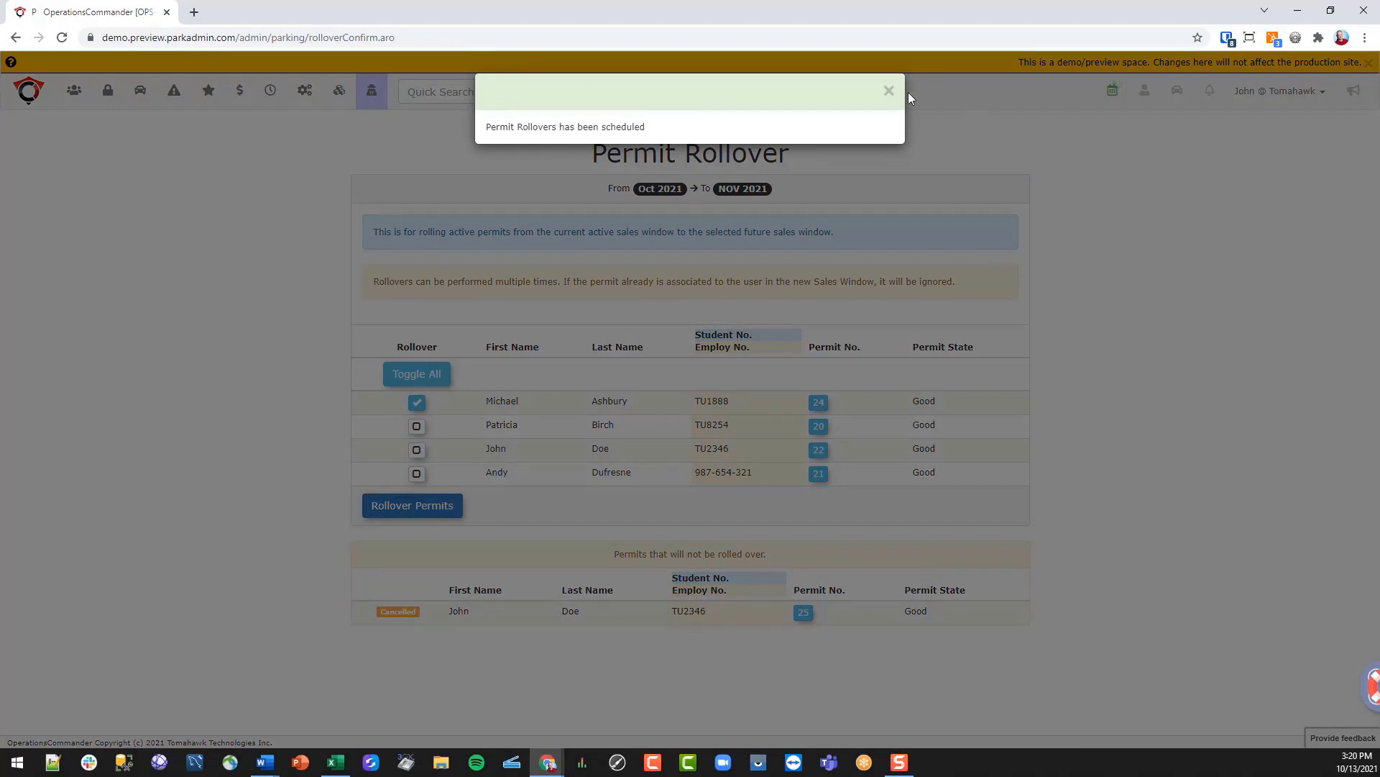
- Close the scheduling notice and review the processing status of both rollover jobs
click(888, 93)
click(1115, 92)
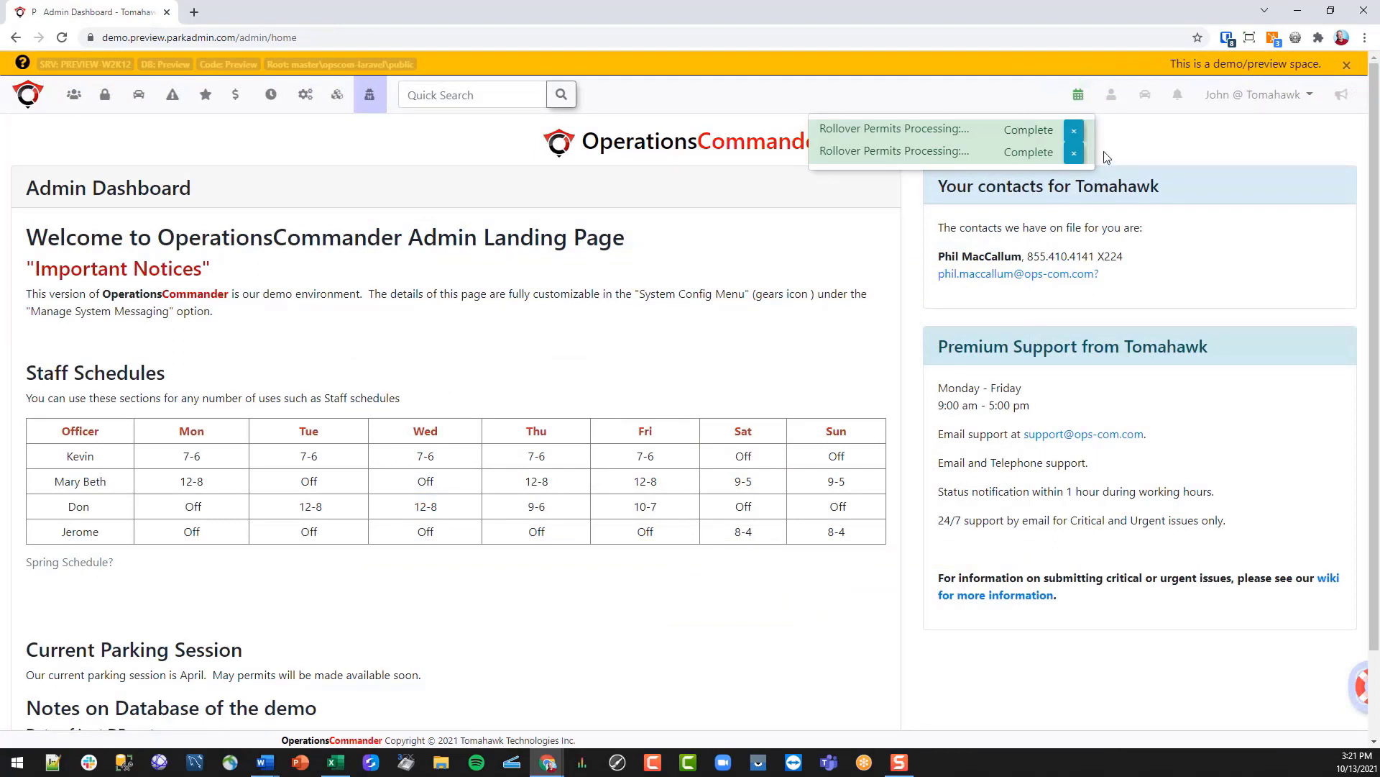
click(374, 192)
- Reopen the NOV 2021 rollover from the permit sales windows and compare the existing and rolled permit counts per lot
click(305, 94)
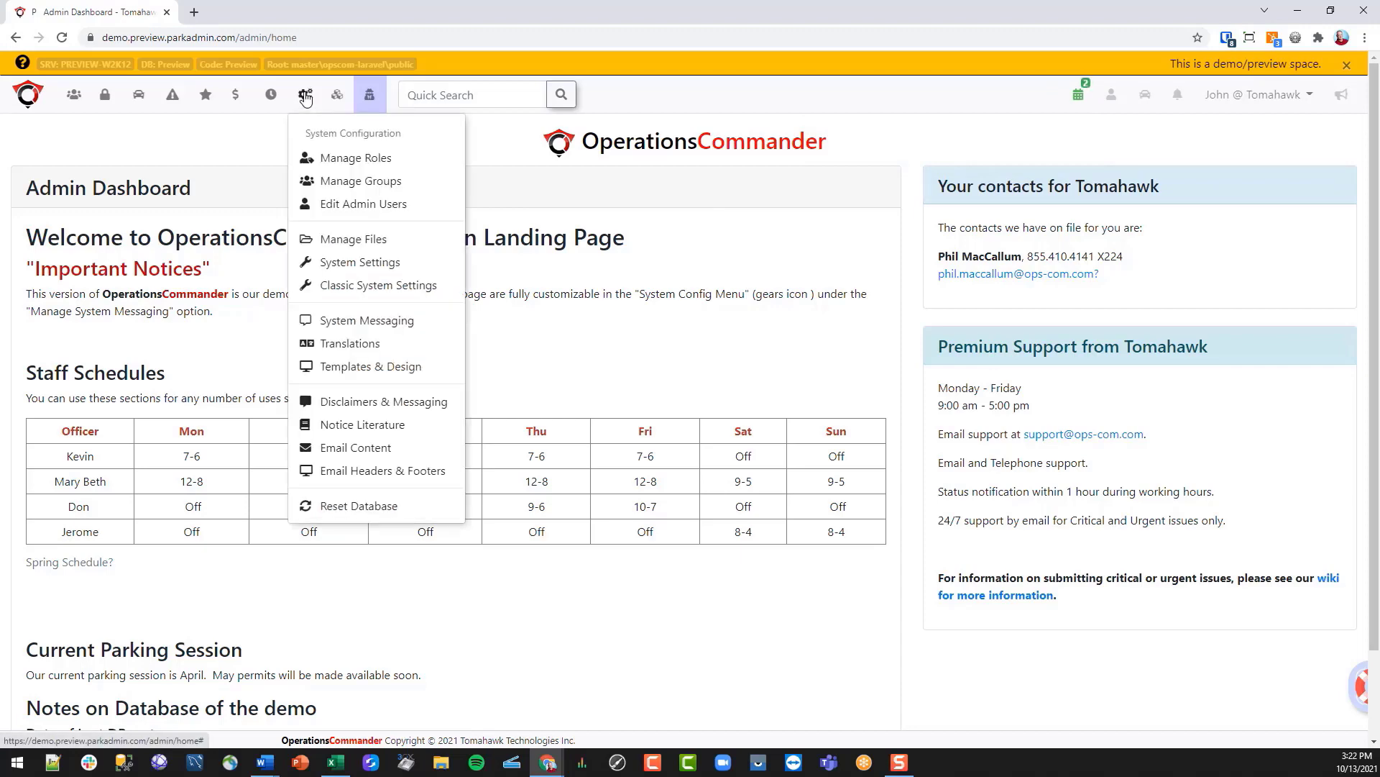
click(274, 91)
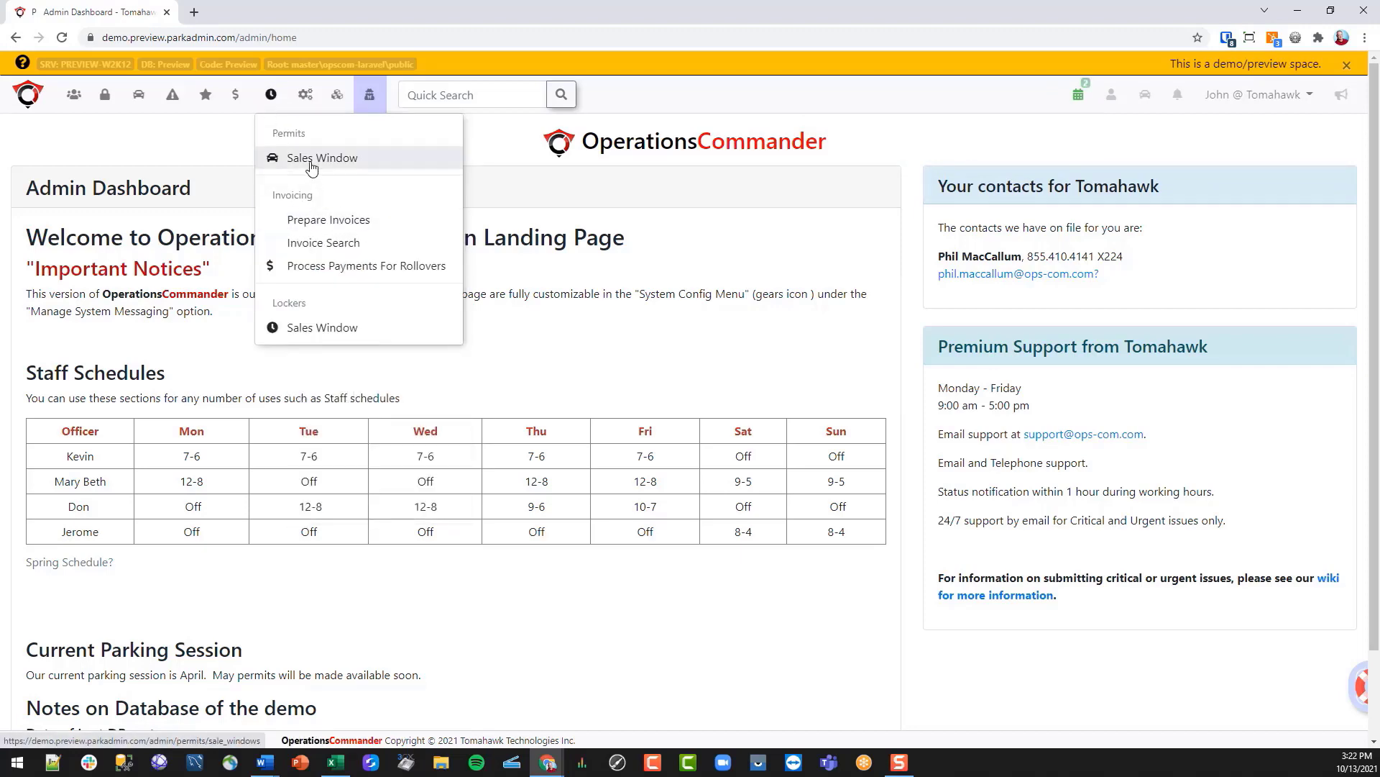
click(311, 160)
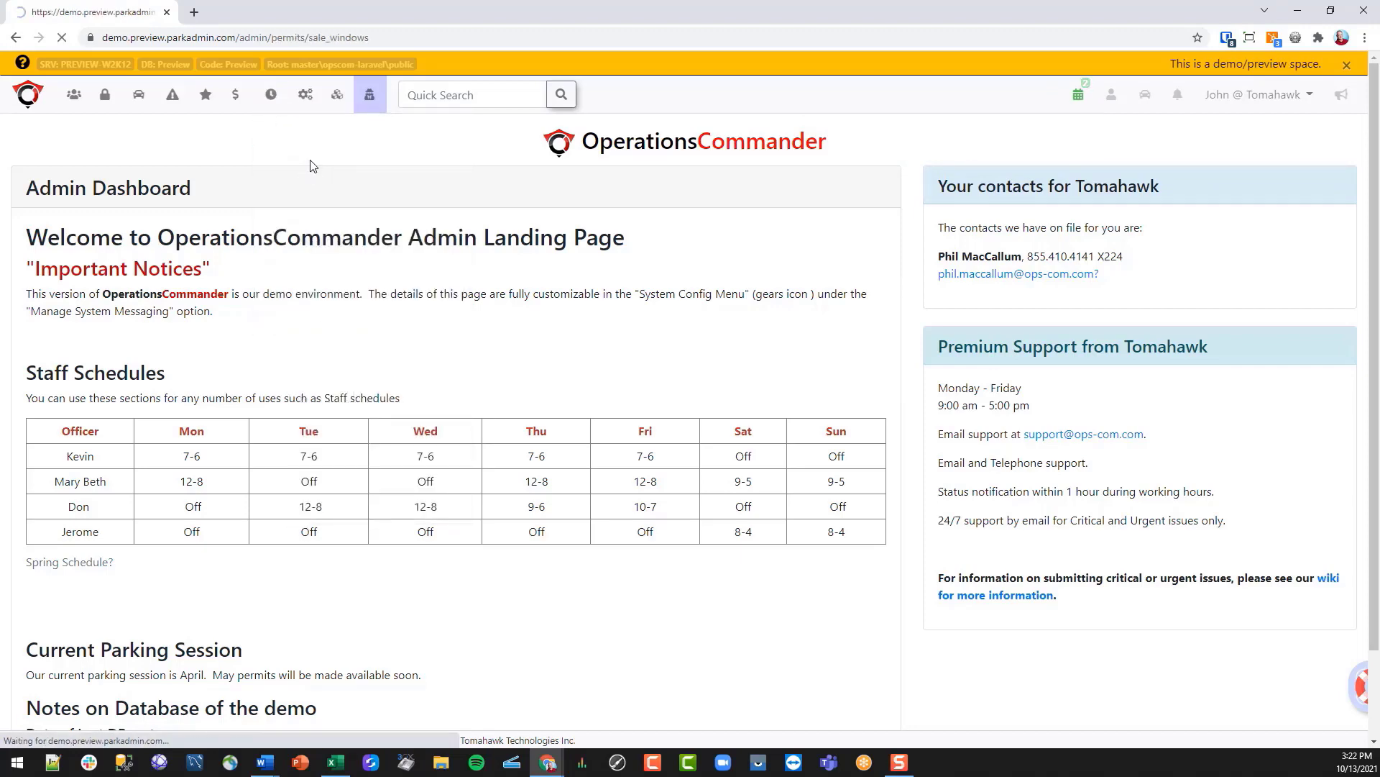
click(499, 462)
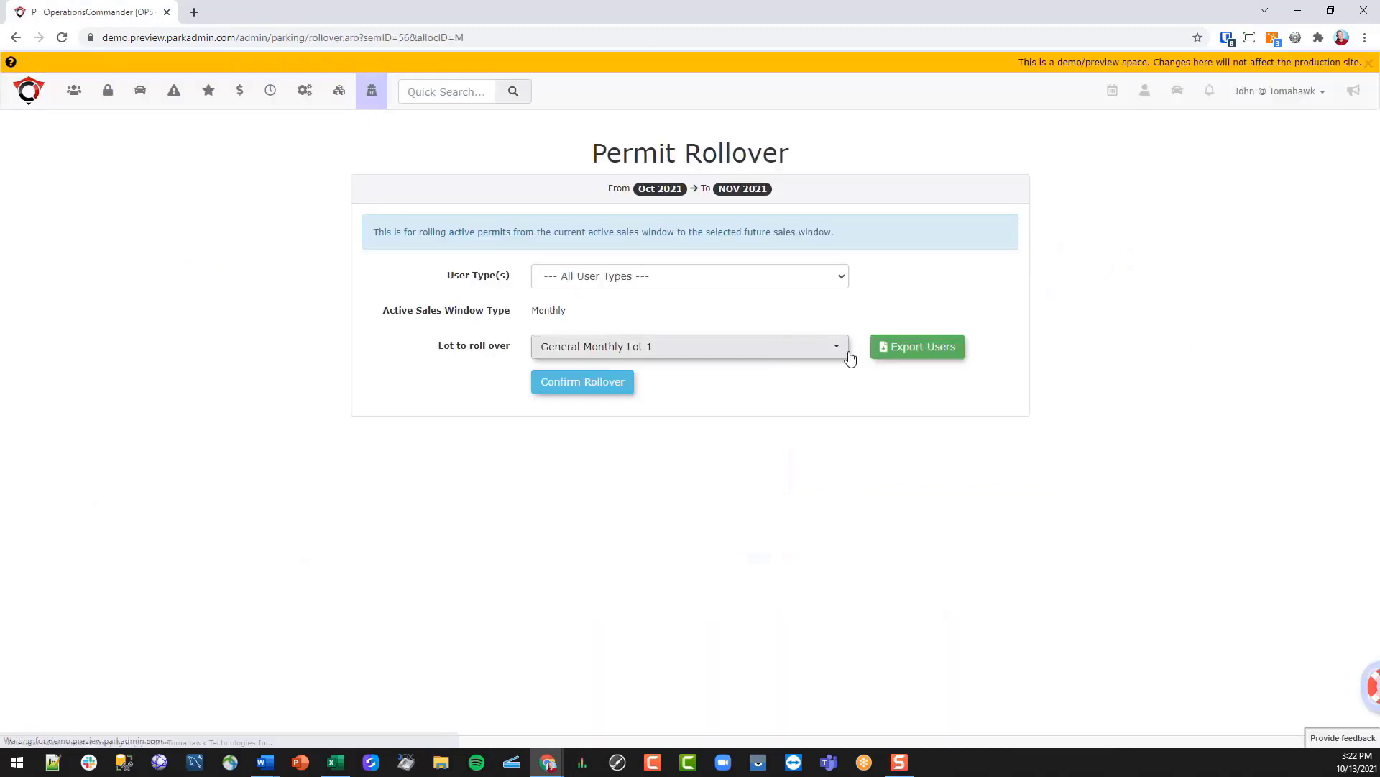
click(818, 348)
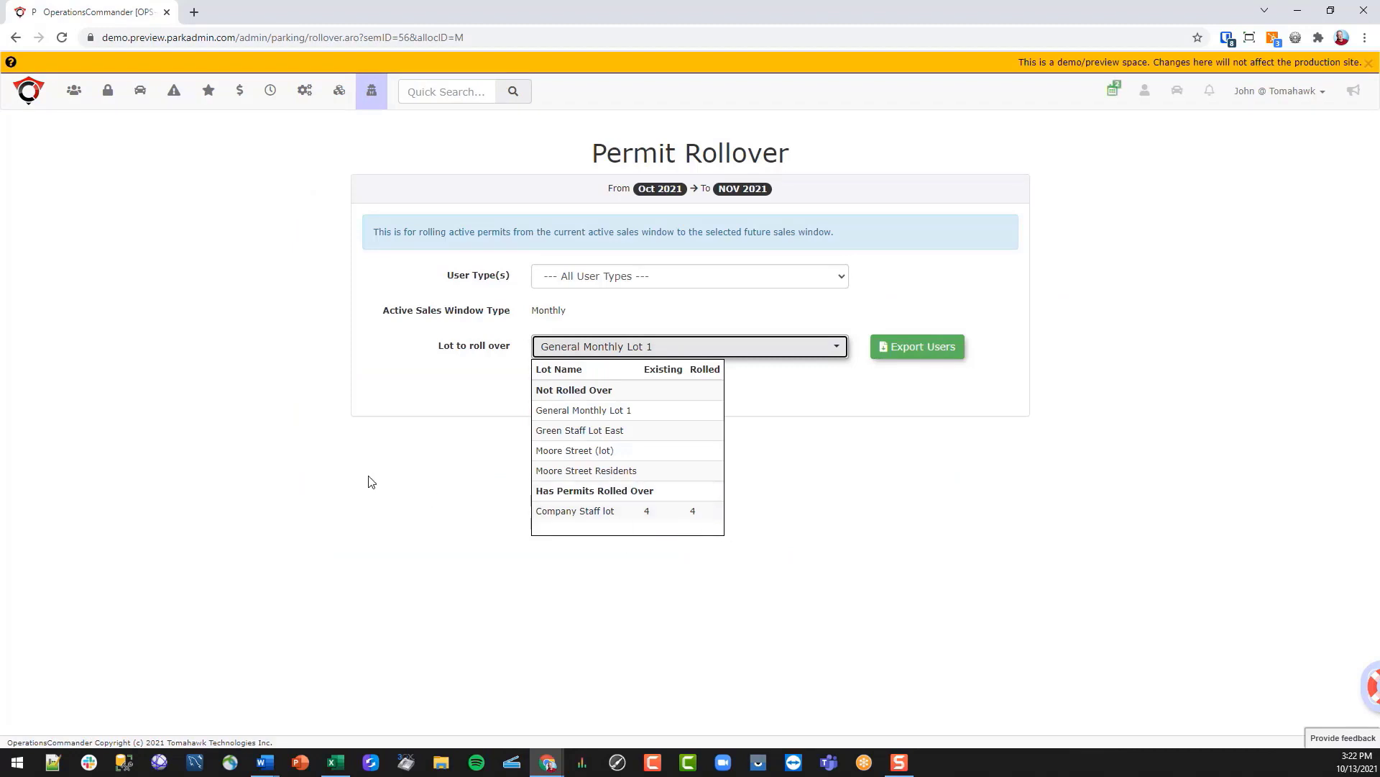
click(349, 435)
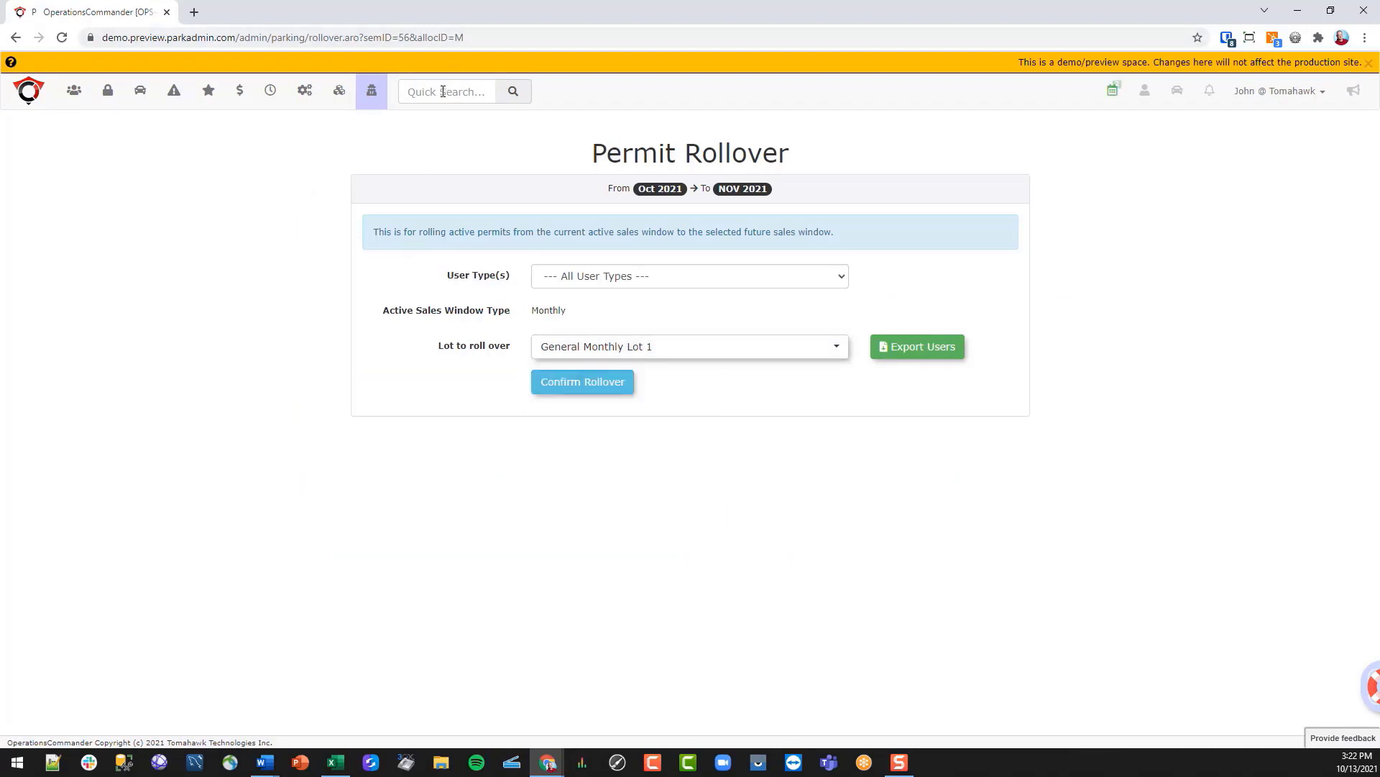
- Search for the permit holder by last name, open the flagged user's profile and view the payments due
text(Doe)
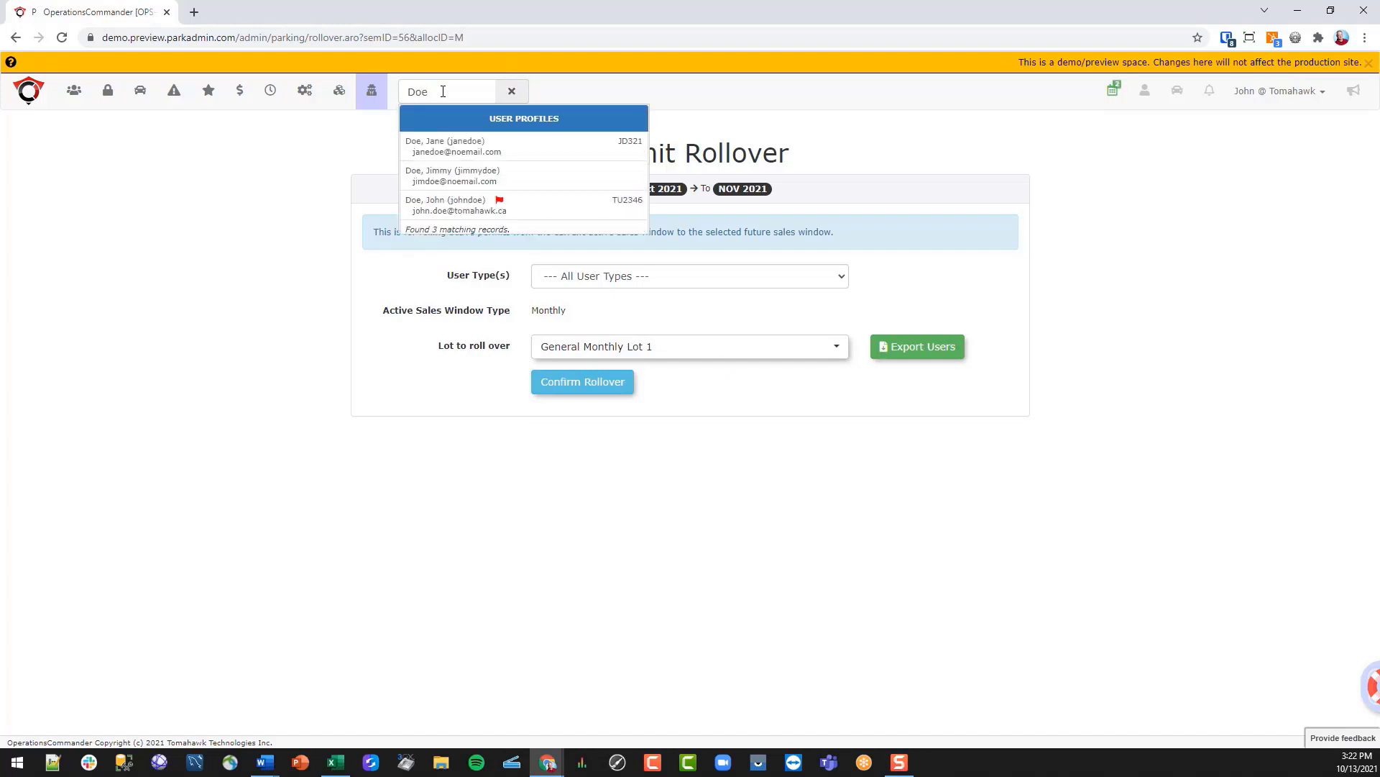
click(463, 211)
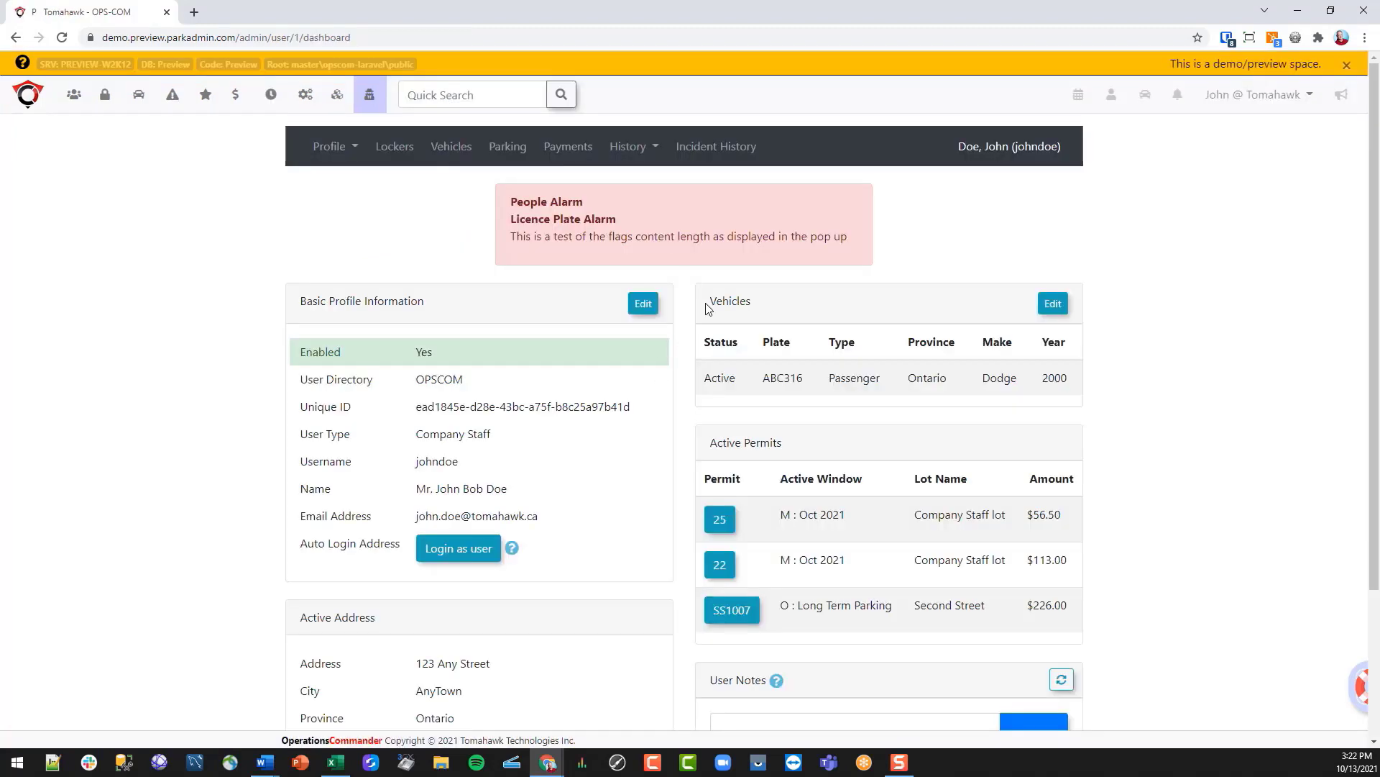
click(568, 150)
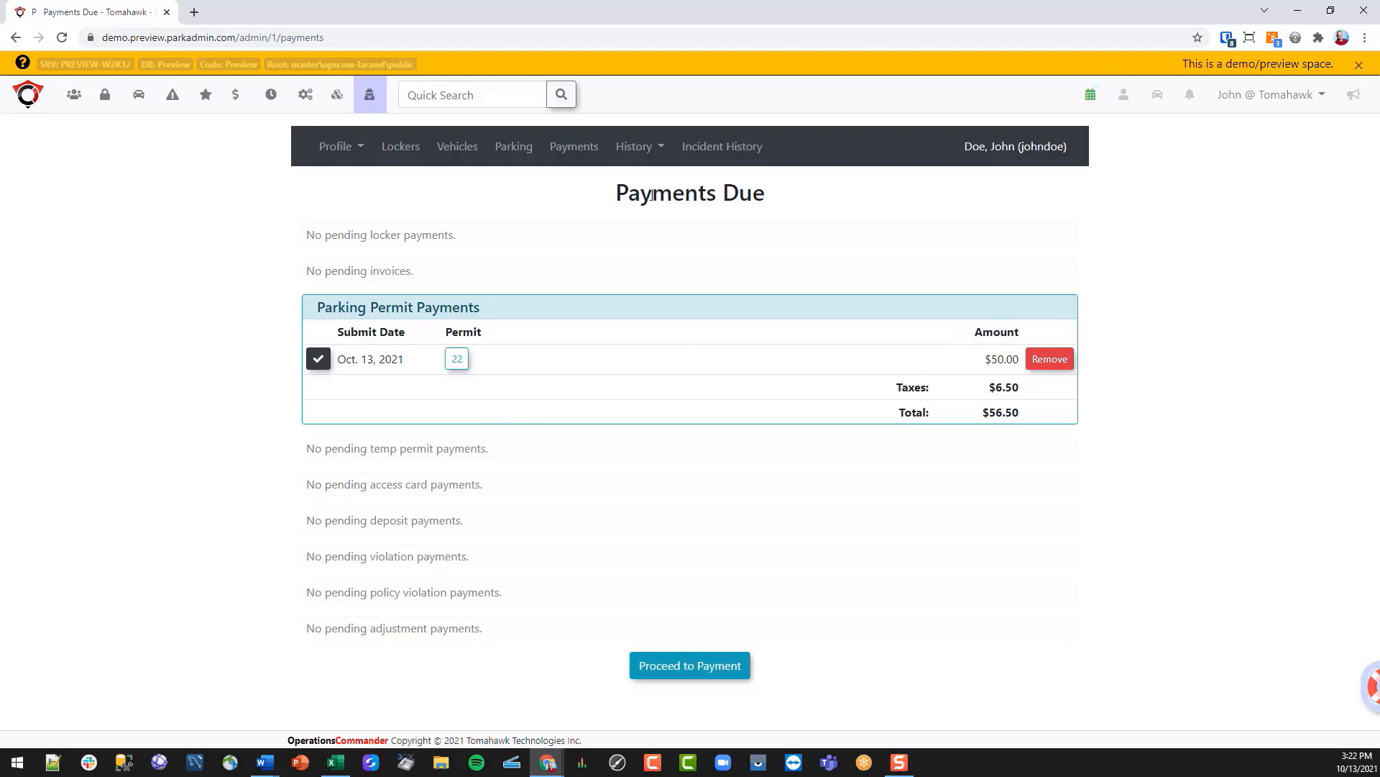
- Open the user's history, examine the Oct 2021 and NOV 2021 parking permit records, and return to the admin dashboard
click(642, 149)
click(662, 202)
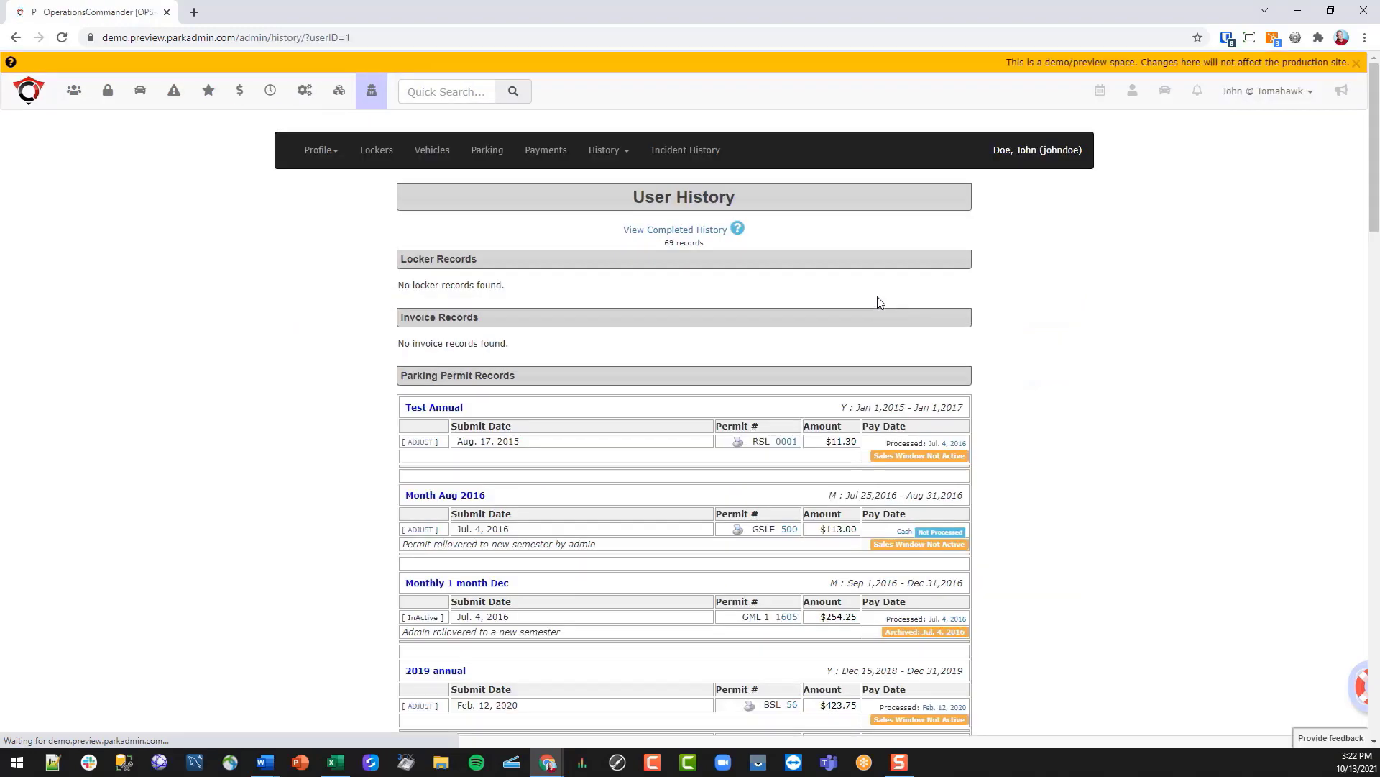
scroll(874, 296, down, 5)
scroll(870, 295, down, 8)
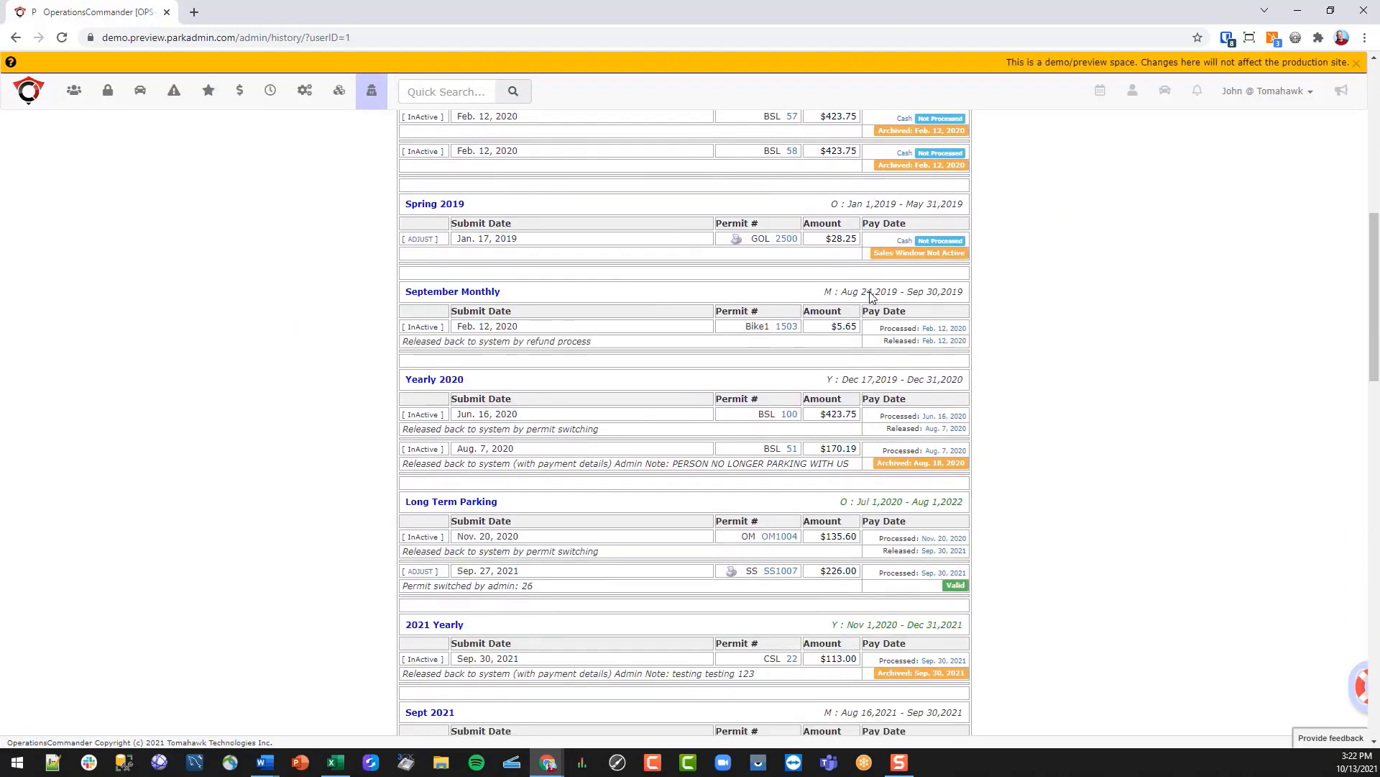
scroll(873, 297, down, 7)
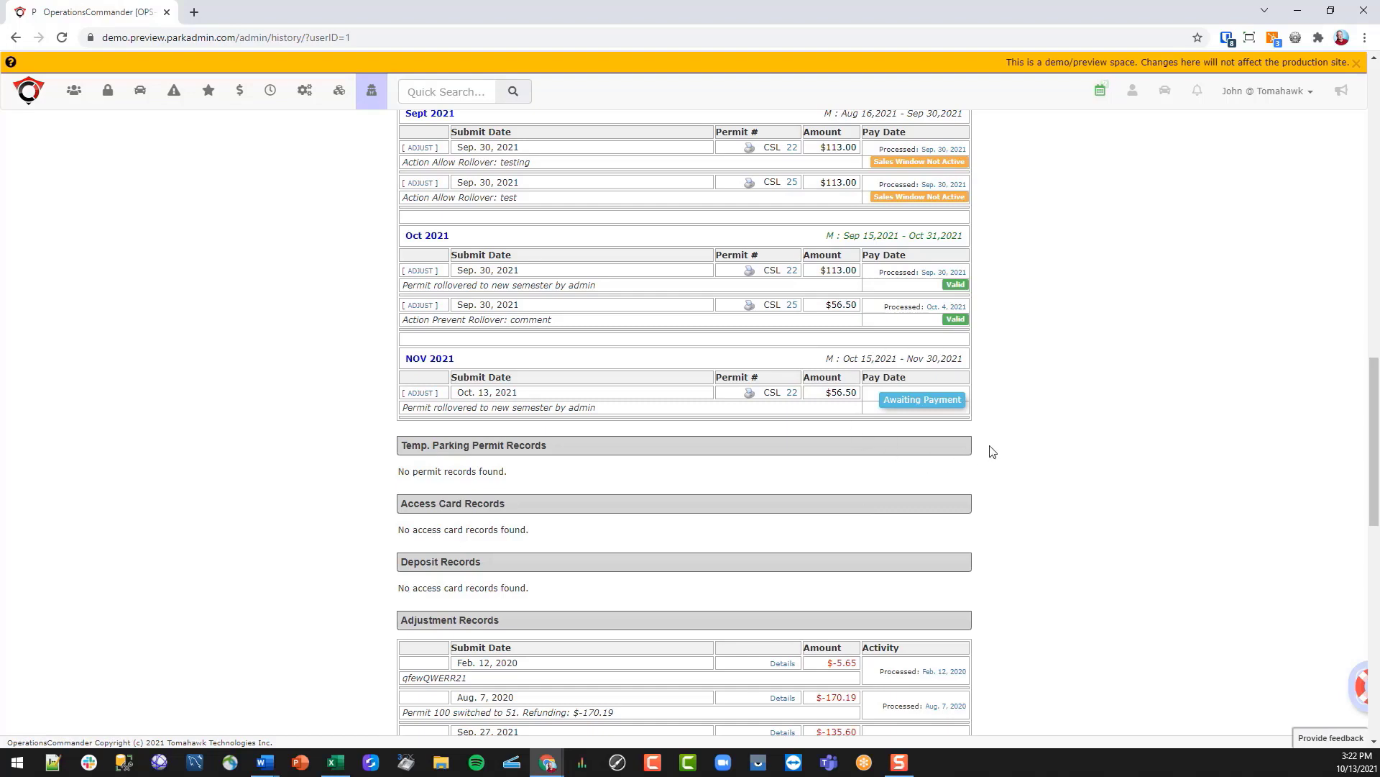
click(32, 101)
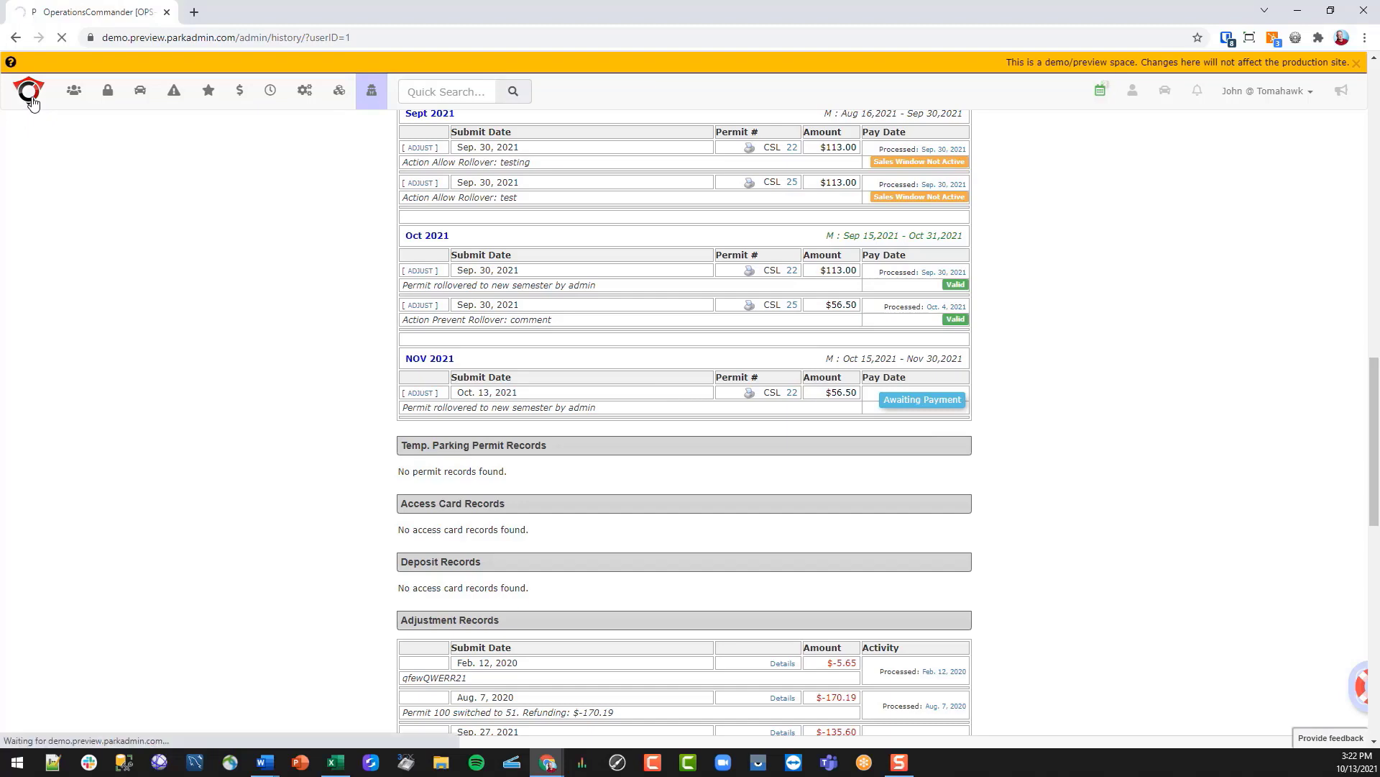